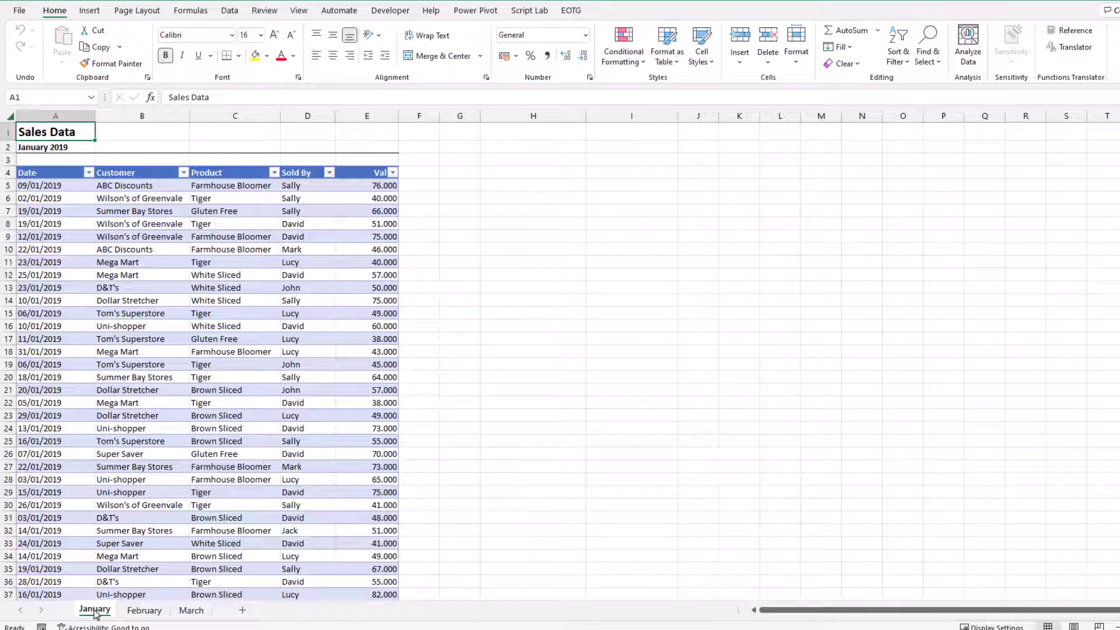
Look over the February and March sheets, then return to the January sheet
left_click(144, 611)
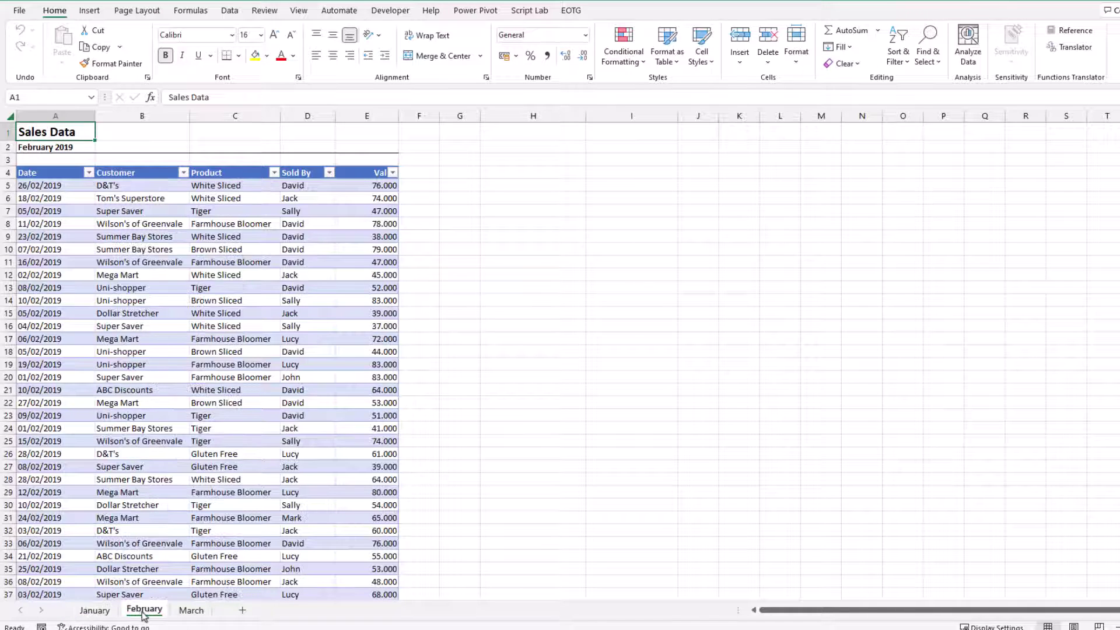
left_click(190, 611)
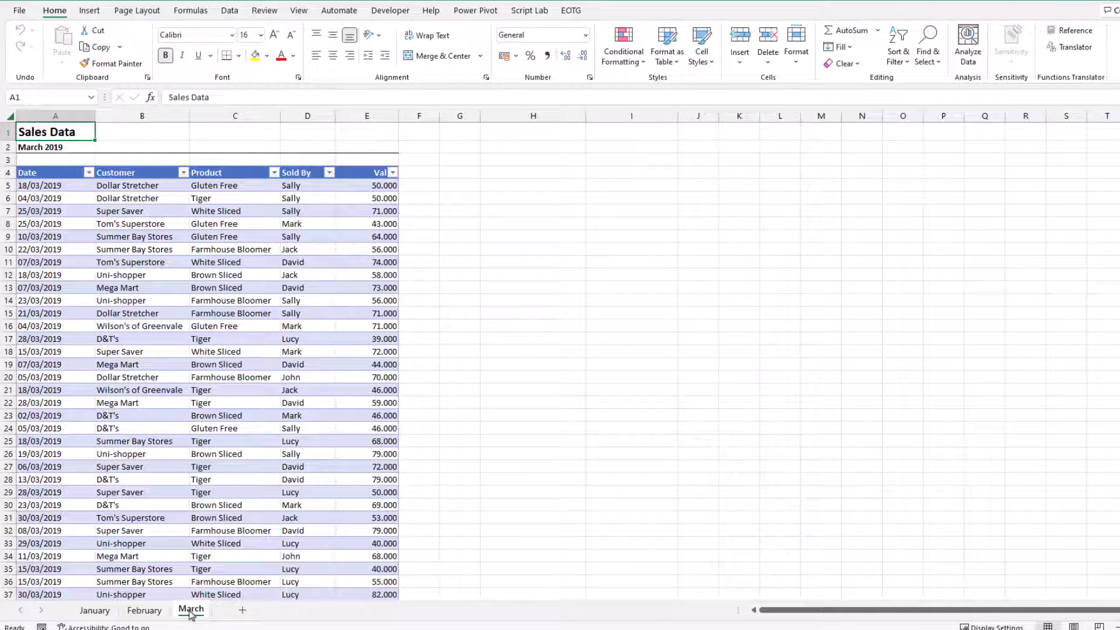
left_click(95, 609)
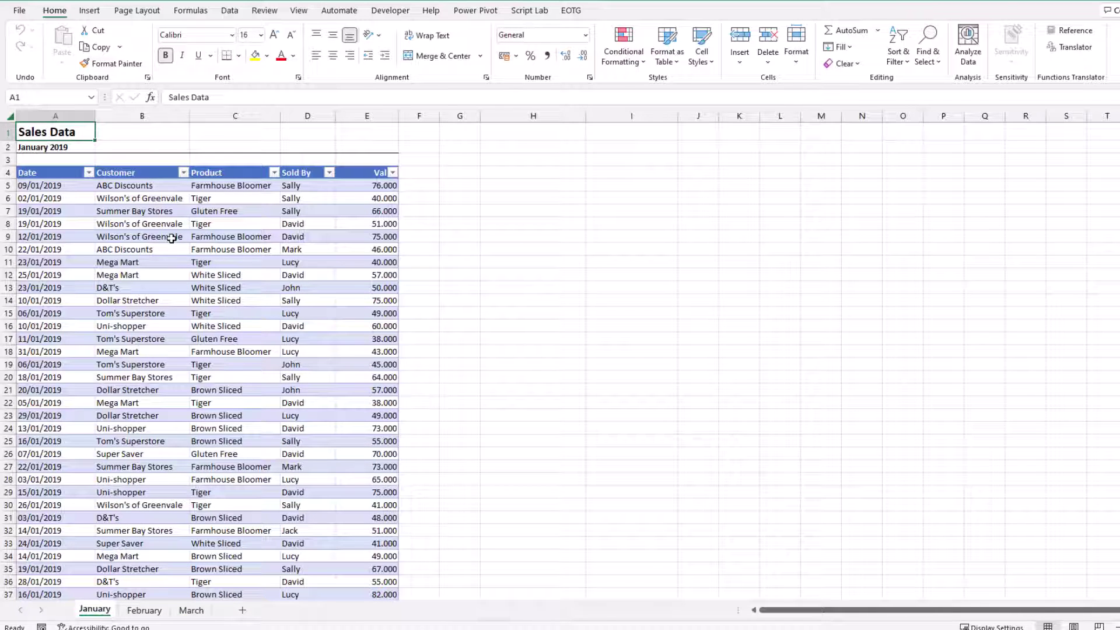
Load the January table into Power Query as tblJanuary and delete its Changed Type step
left_click(170, 213)
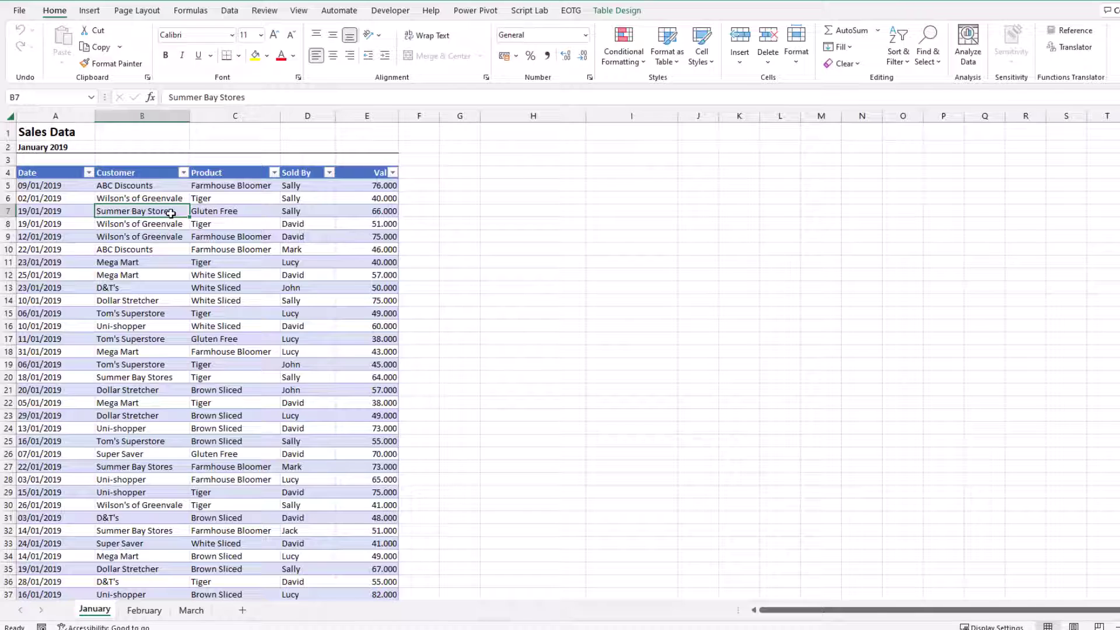
left_click(228, 13)
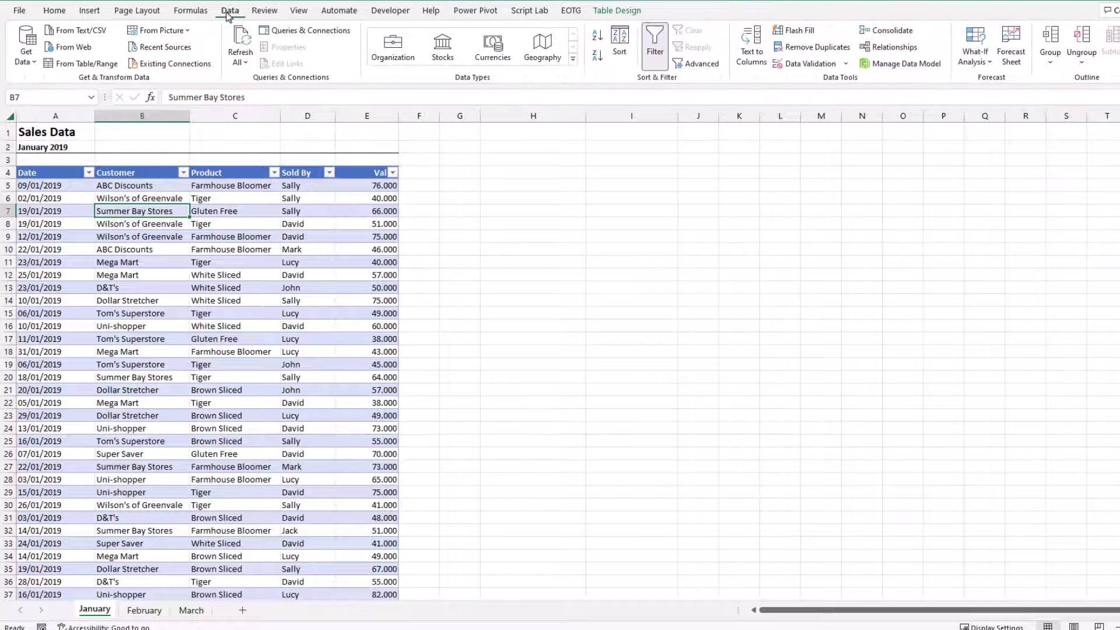
left_click(85, 65)
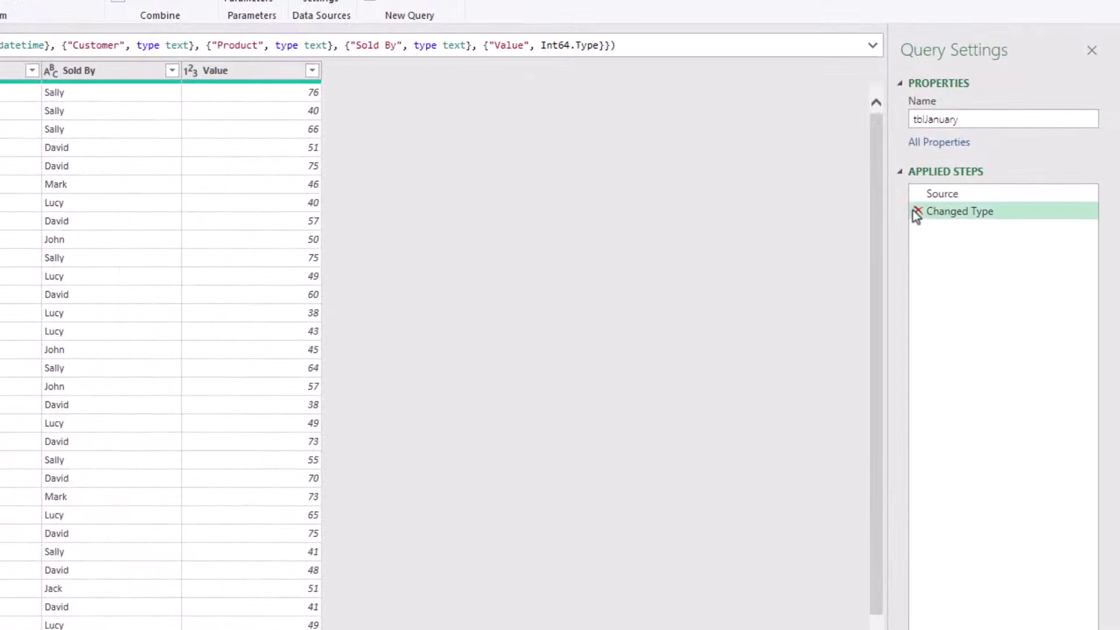
left_click(918, 212)
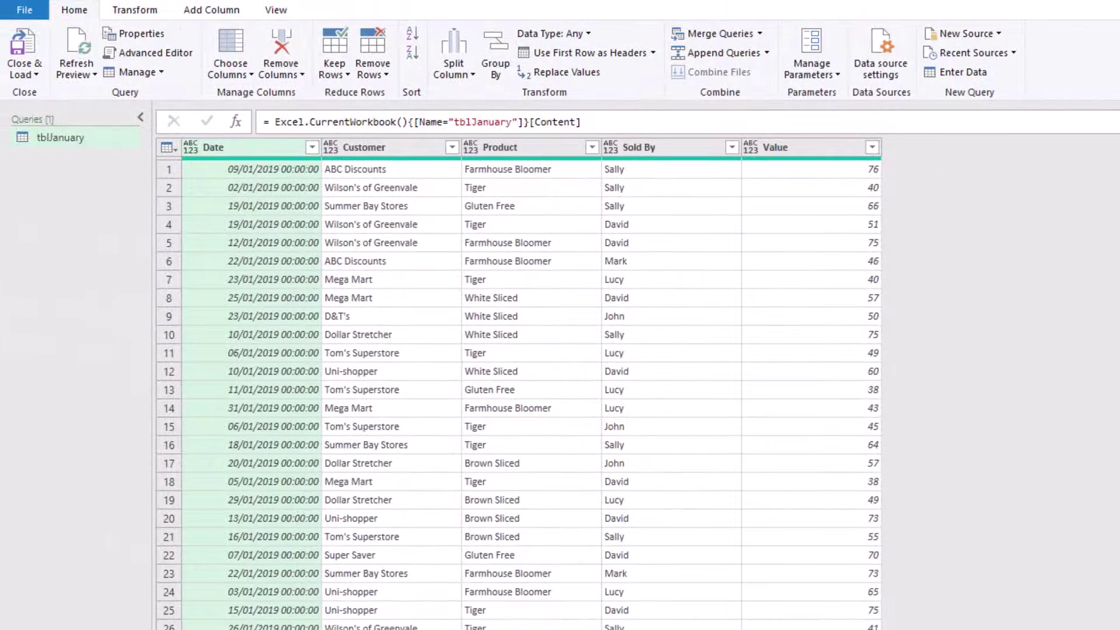
left_click(742, 121)
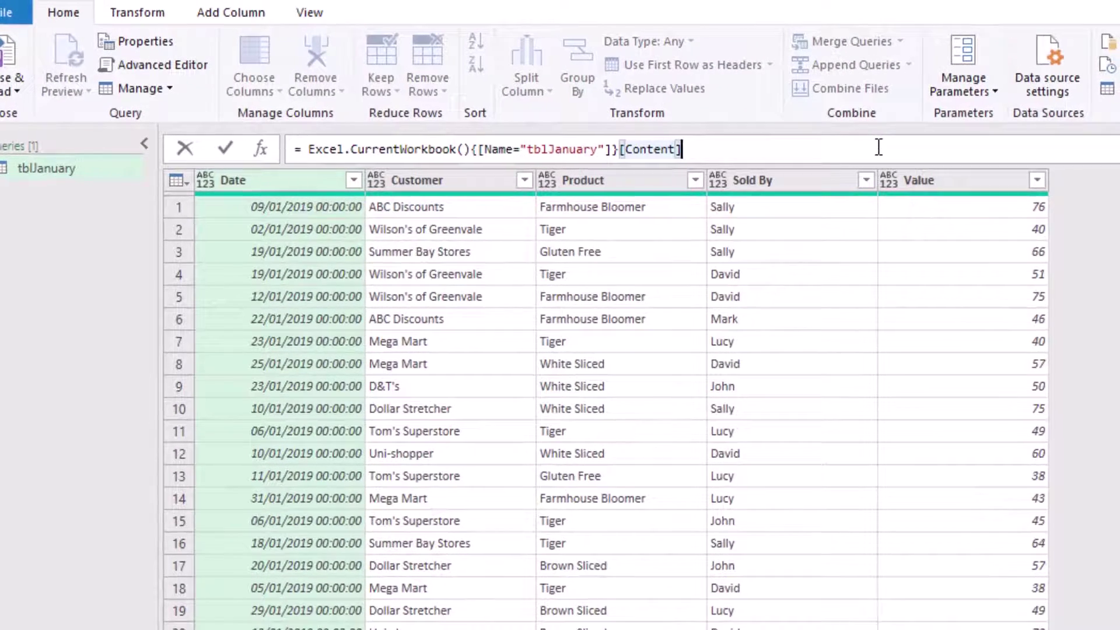
left_click_drag(307, 149, 473, 153)
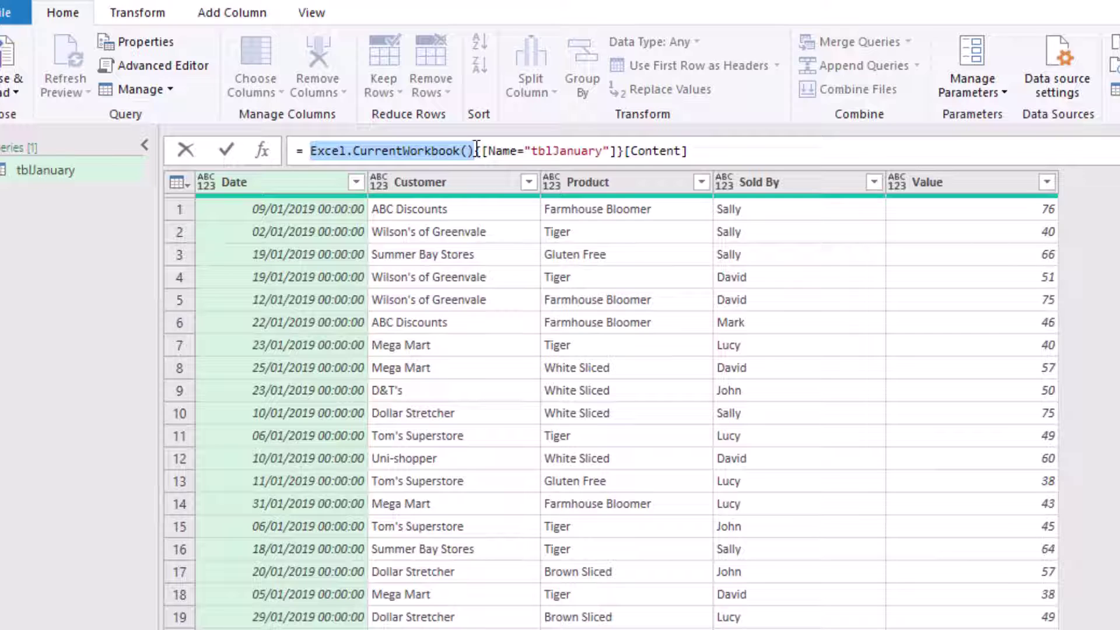
left_click_drag(476, 151, 624, 156)
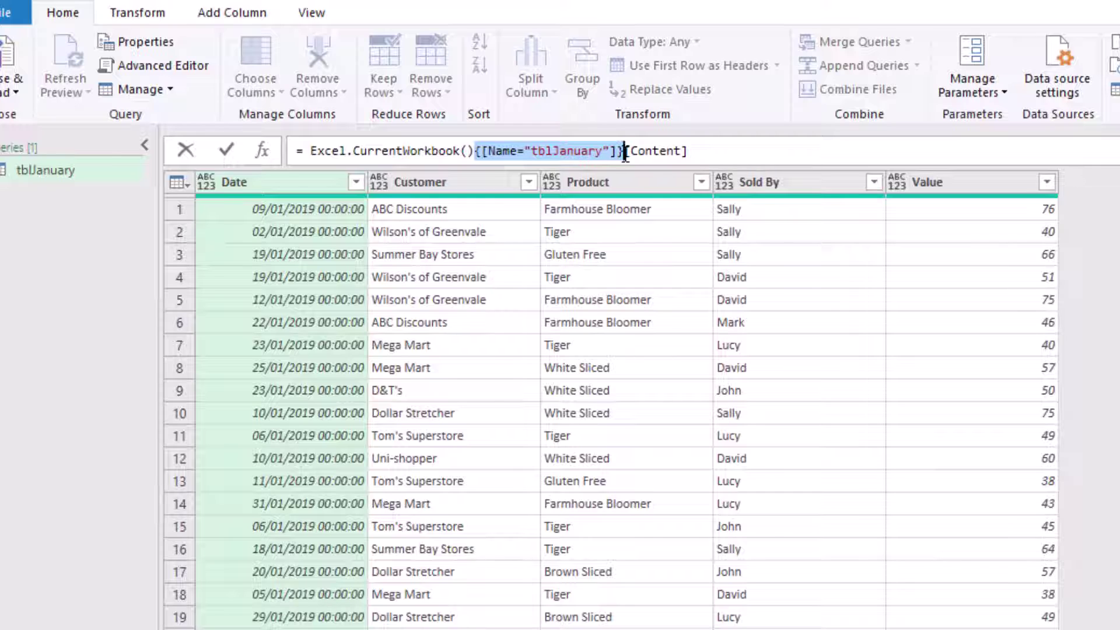
left_click_drag(626, 153, 742, 155)
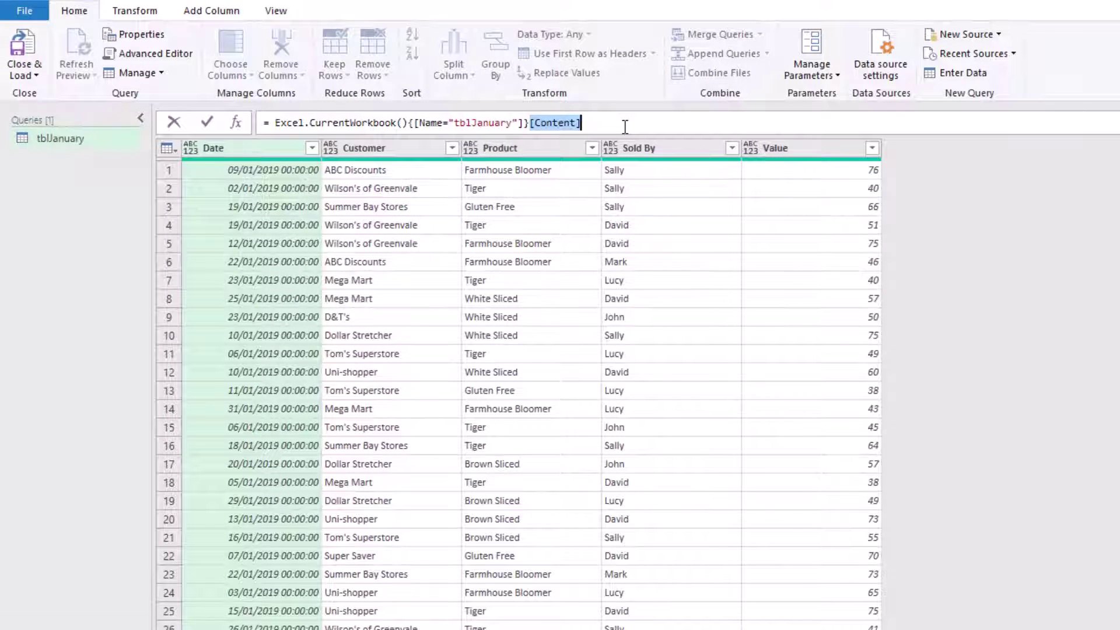
left_click_drag(413, 124, 270, 128)
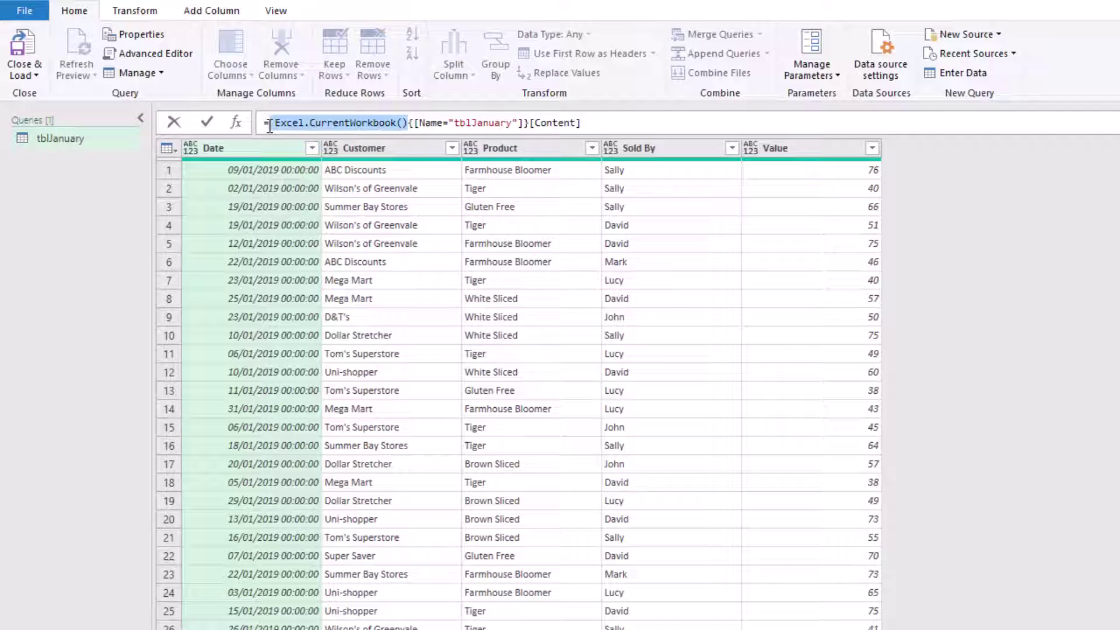
Create a blank query with =Excel.CurrentWorkbook() listing the workbook's tables and named ranges
left_click(76, 187)
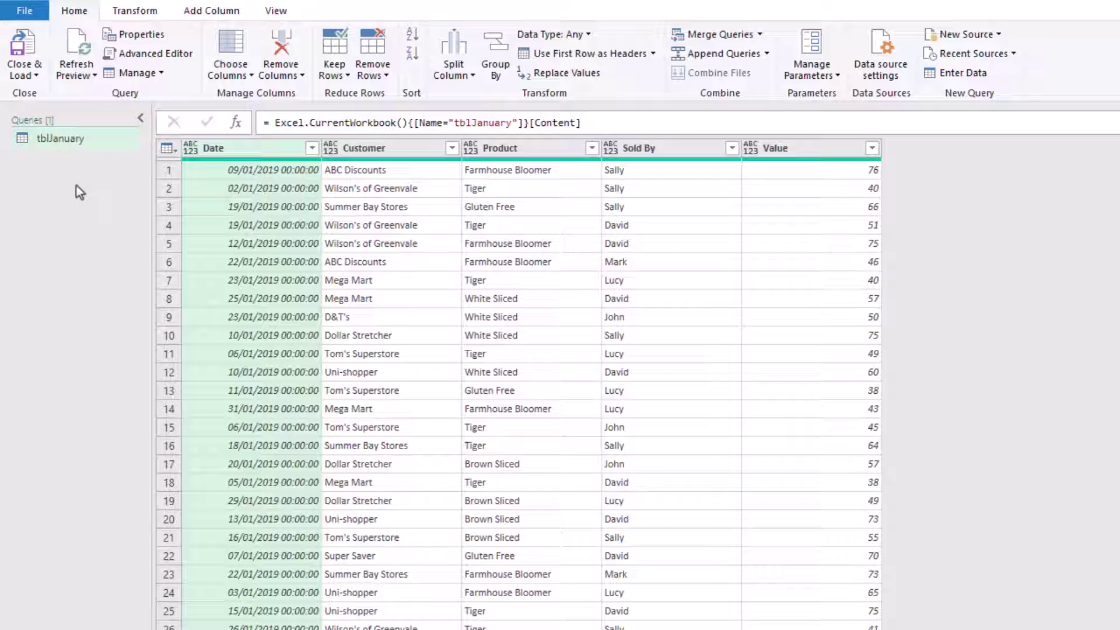
right_click(76, 185)
mouse_move(131, 221)
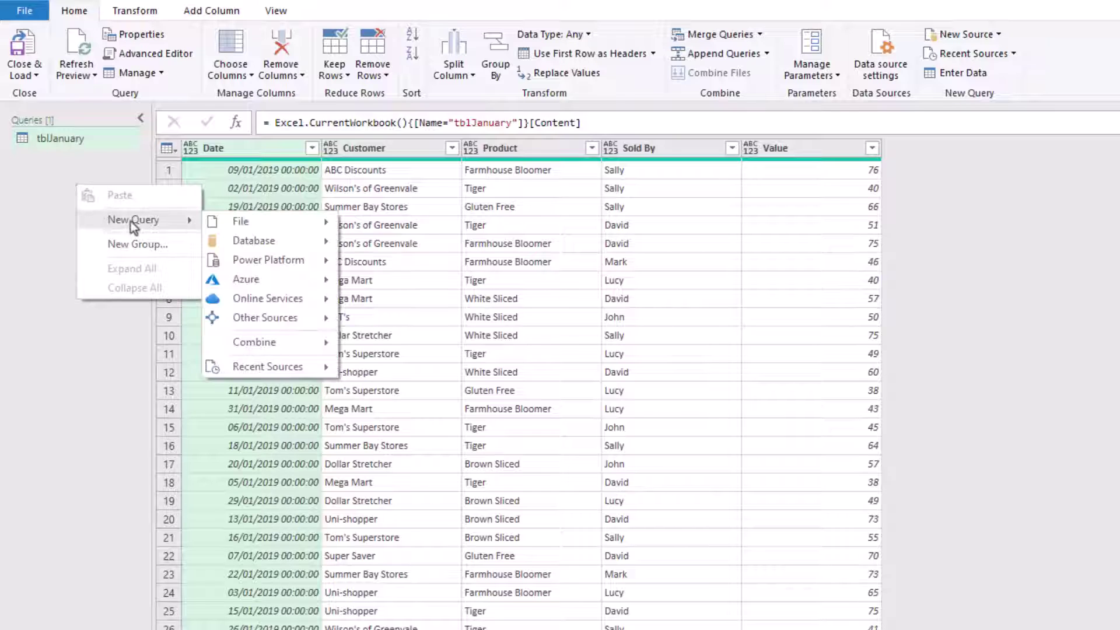
mouse_move(256, 320)
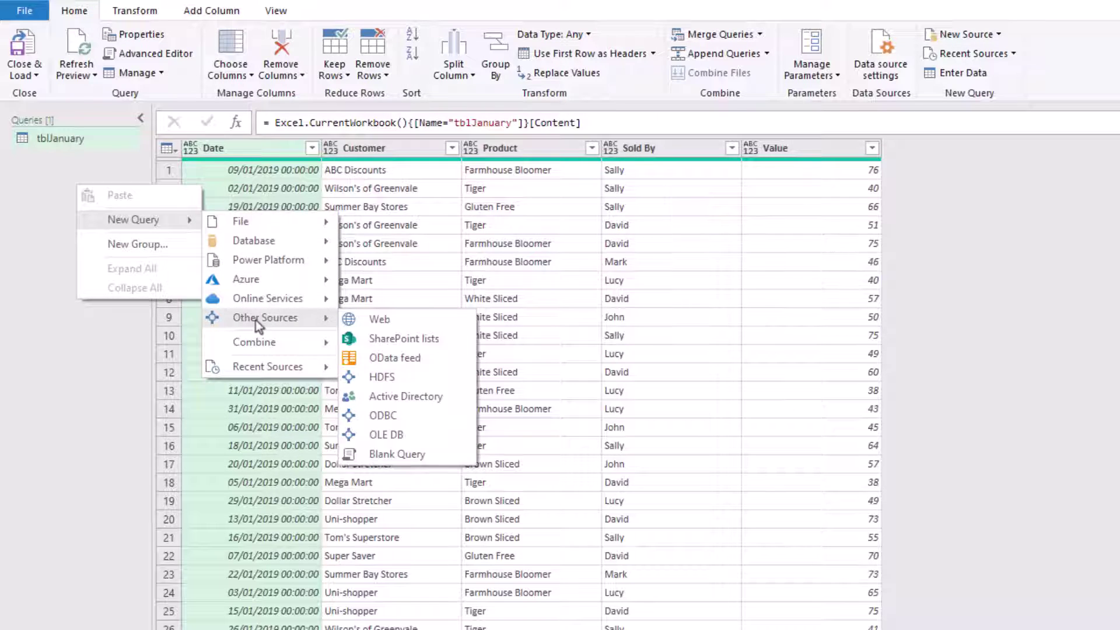
left_click(419, 453)
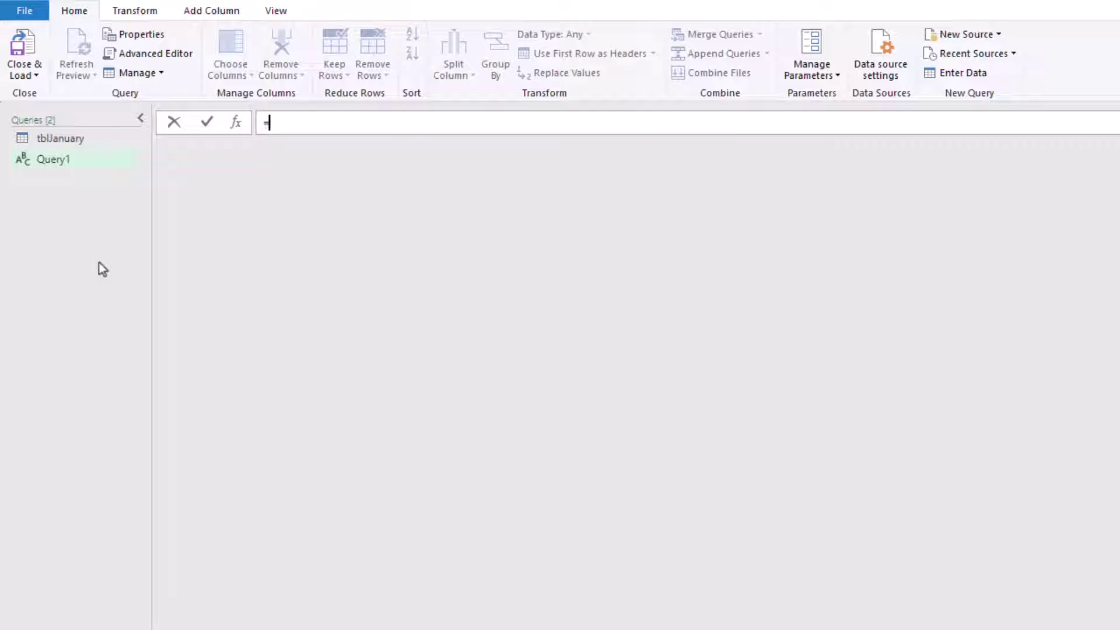
type("=Excel.CurrentWorkbook")
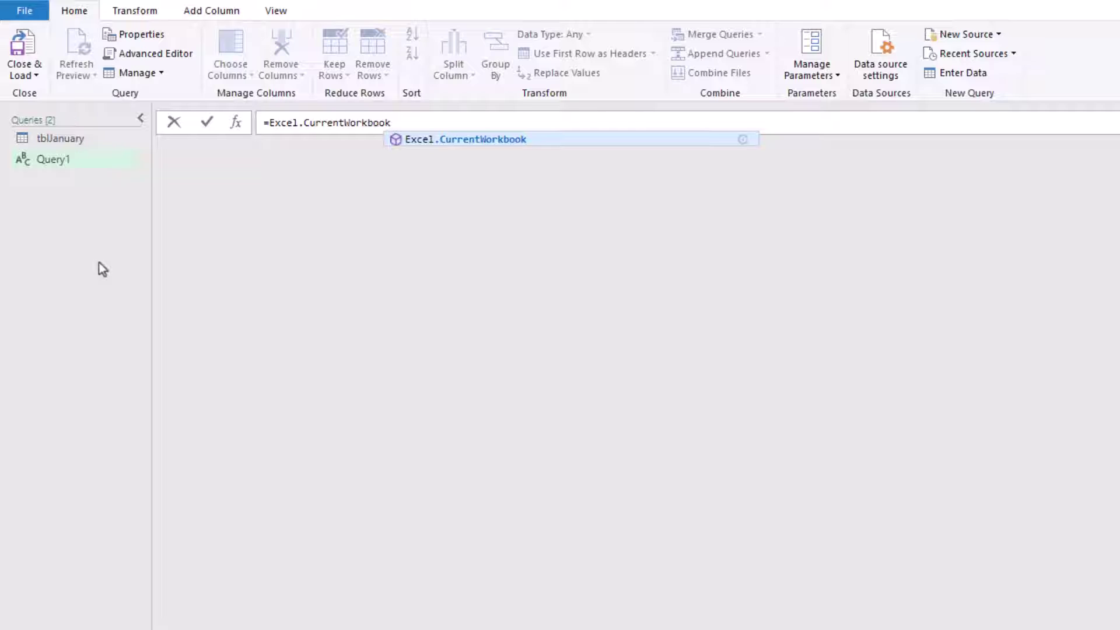
type("()")
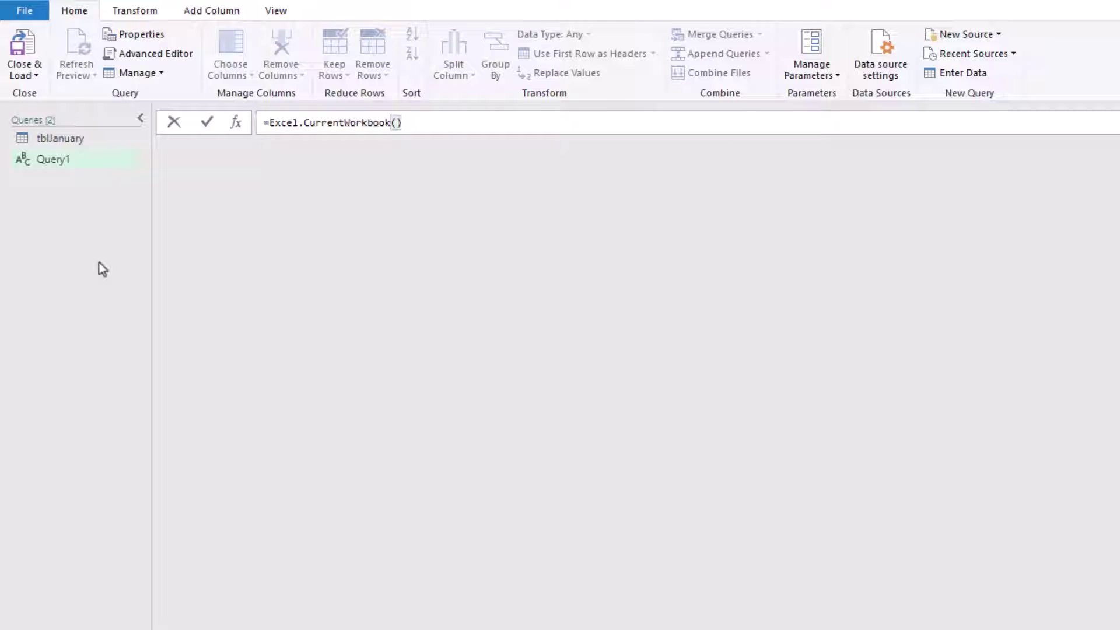
key("Return")
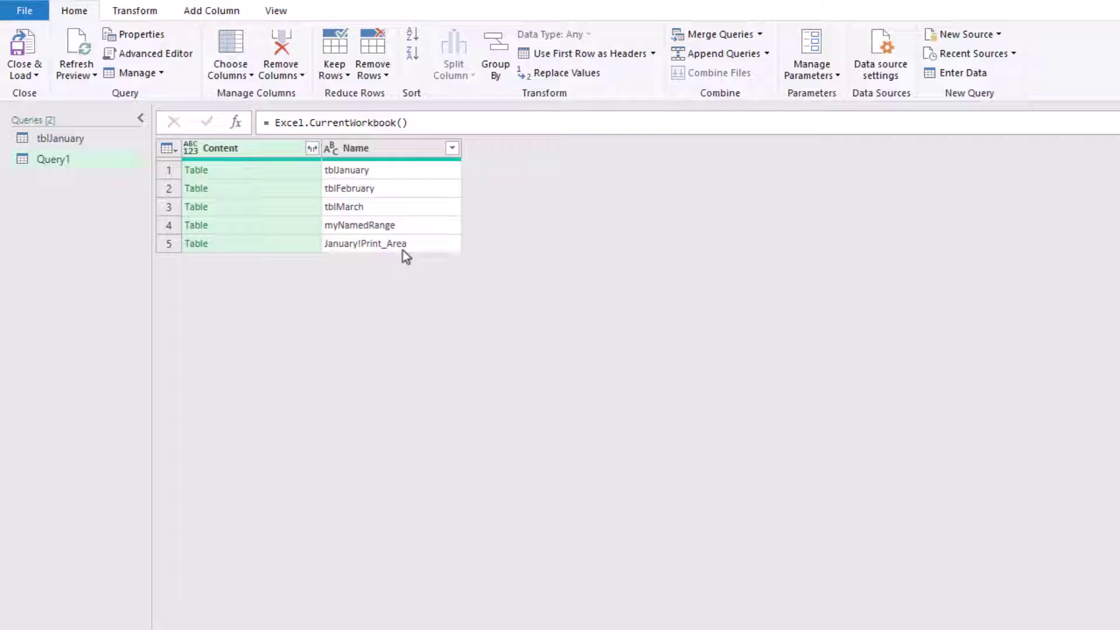
Filter out myNamedRange and January!Print_Area from the Name column, keeping the three tbl tables
right_click(425, 230)
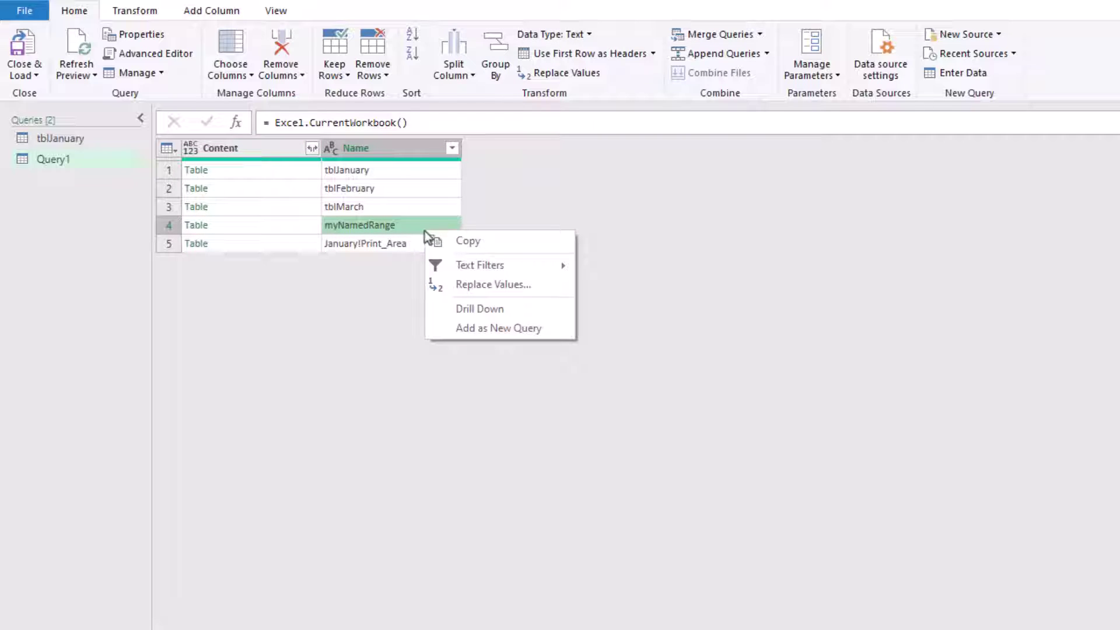
mouse_move(469, 271)
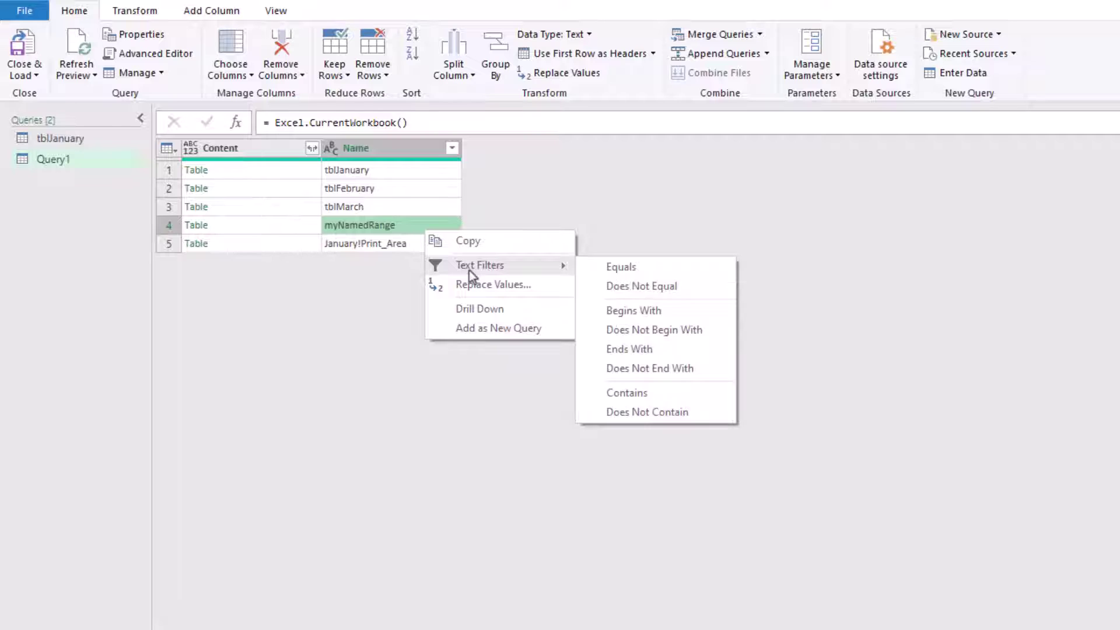
left_click(639, 285)
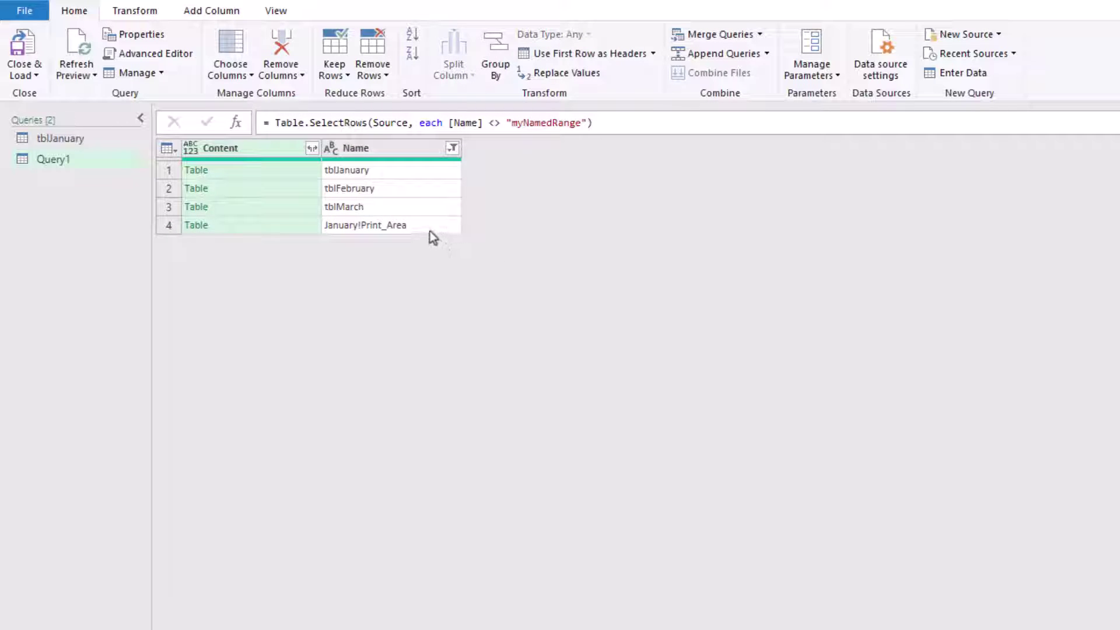
right_click(429, 230)
mouse_move(488, 266)
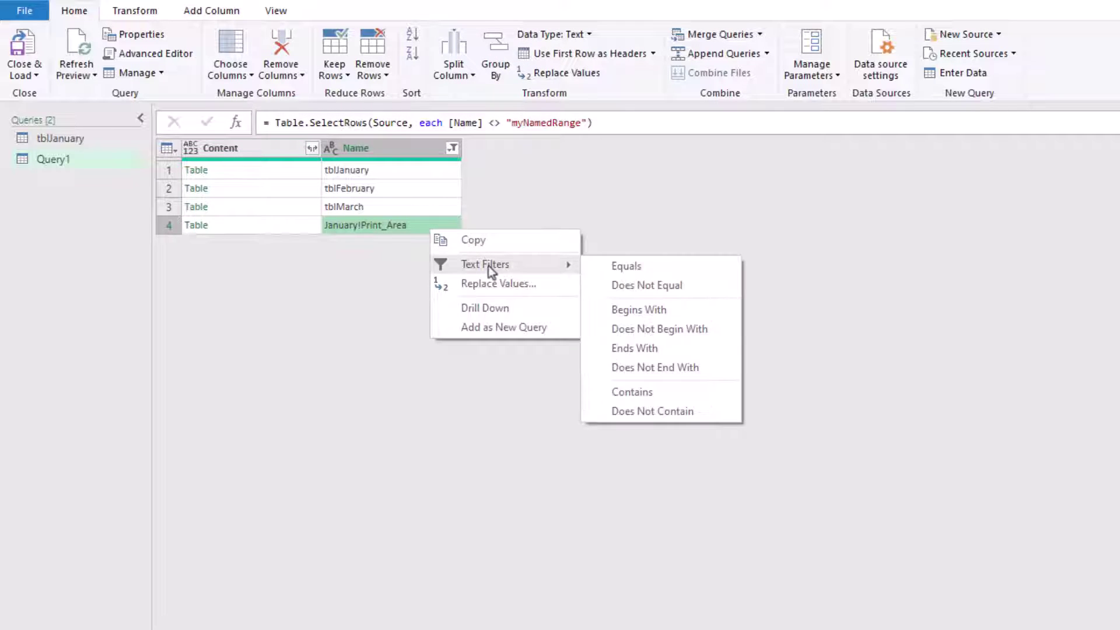
left_click(625, 290)
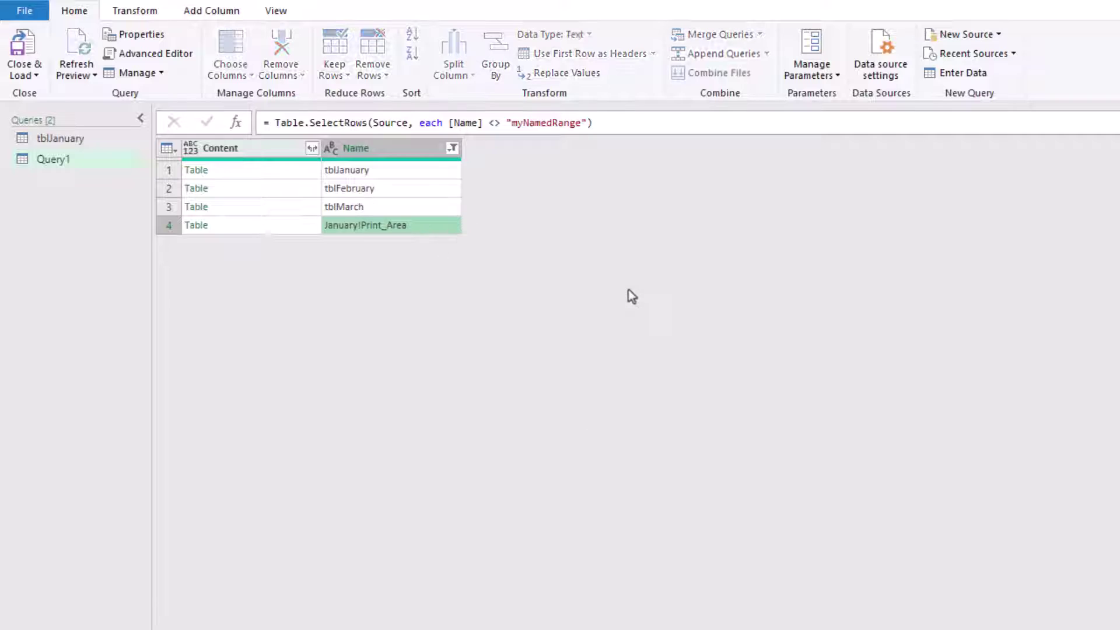
Expand Content into Date, Customer, Product, Sold By and Value columns without the Content prefix
left_click(312, 149)
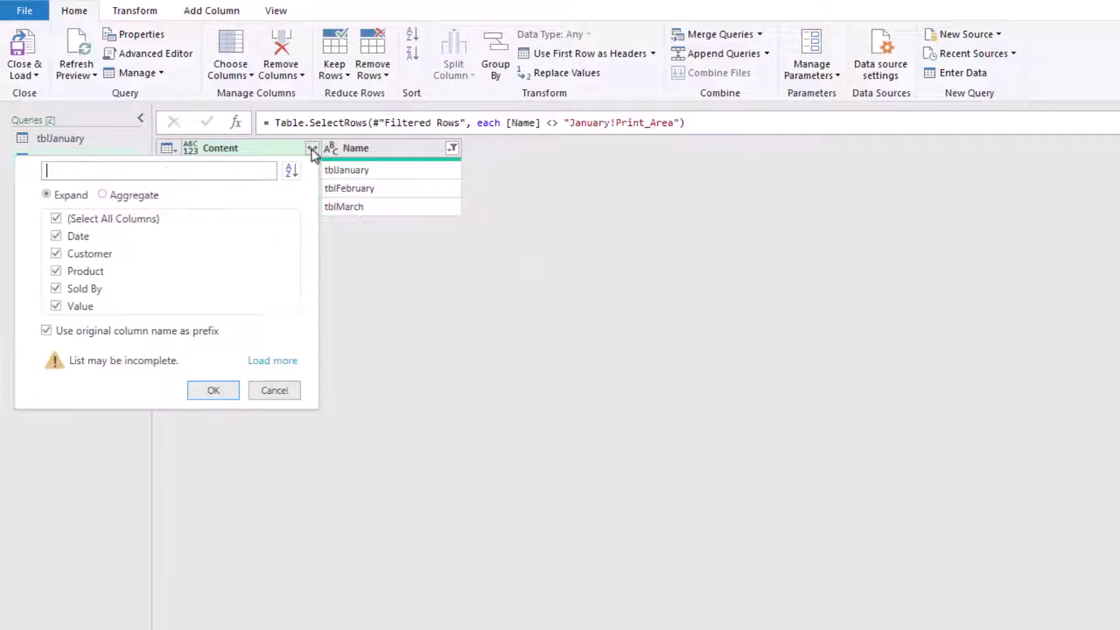
left_click(75, 328)
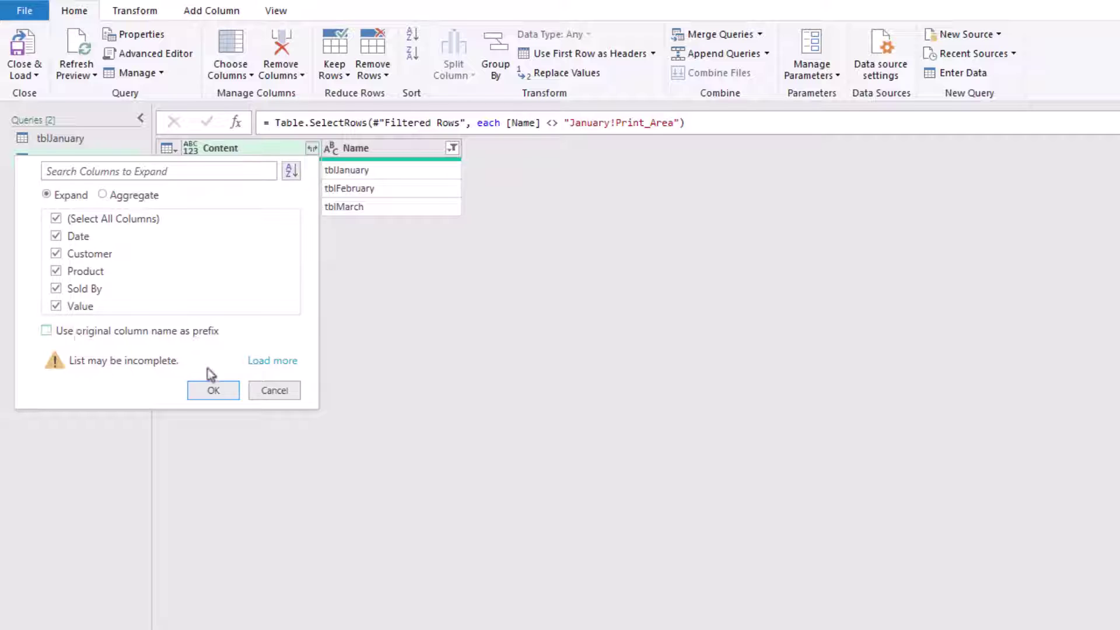
left_click(213, 391)
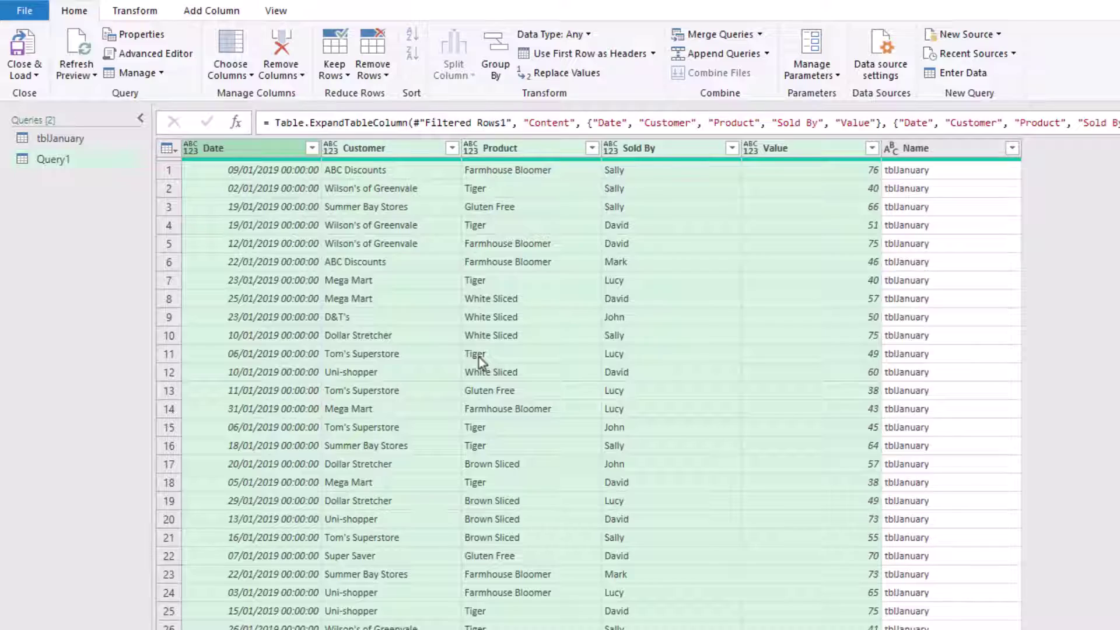
scroll(487, 382, "down", 6)
scroll(487, 381, "down", 20)
scroll(487, 381, "up", 20)
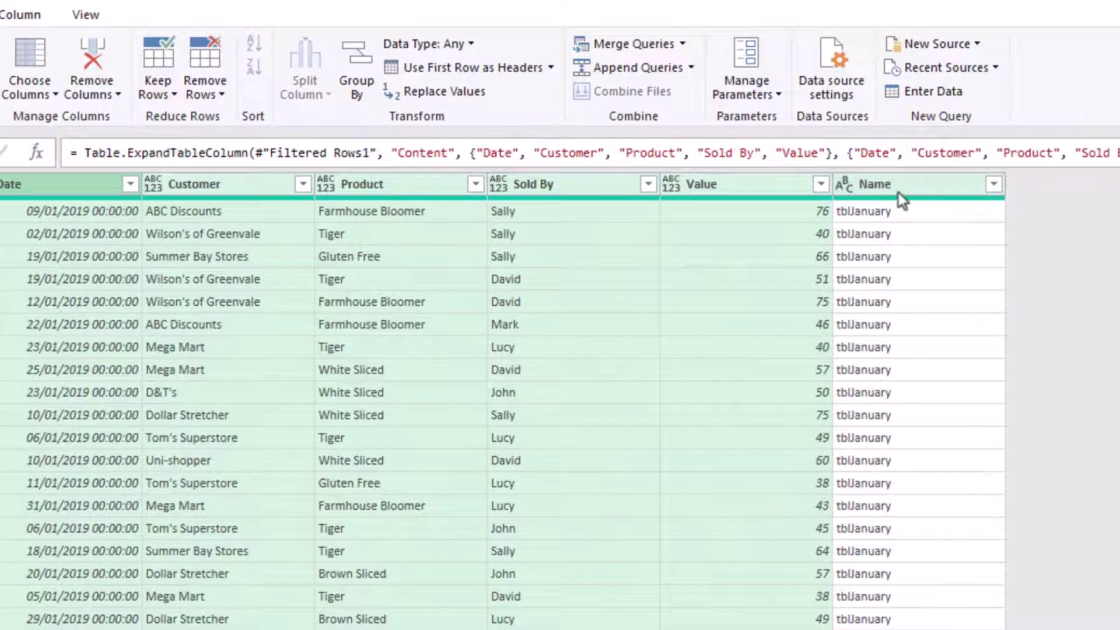
Delete the Name column and detect data types for all remaining columns
left_click(901, 186)
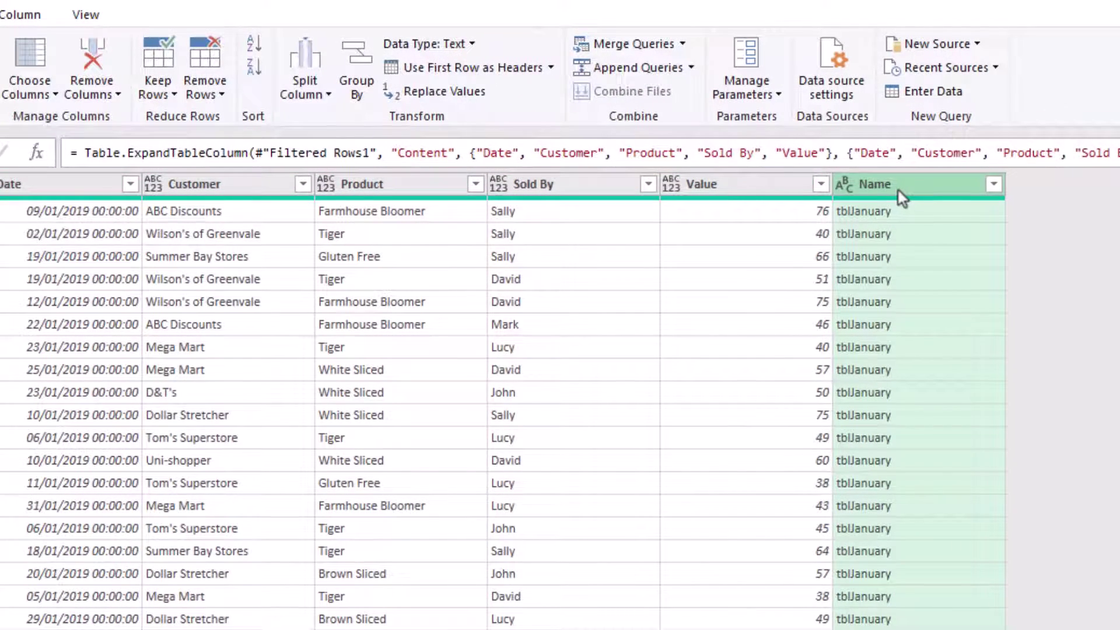
key("Delete")
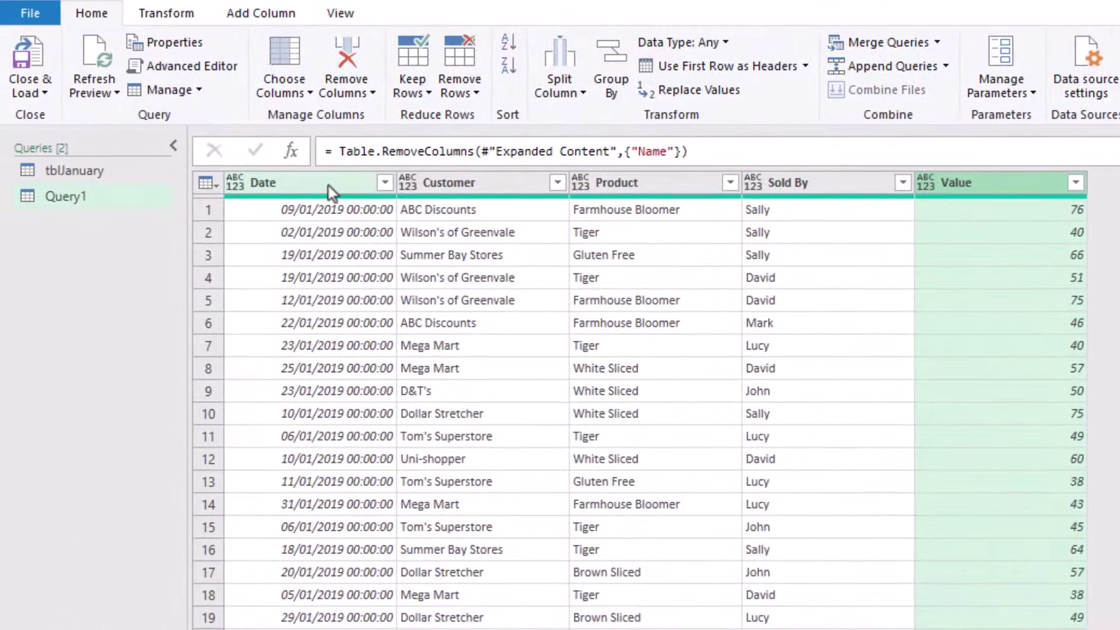
left_click(329, 186)
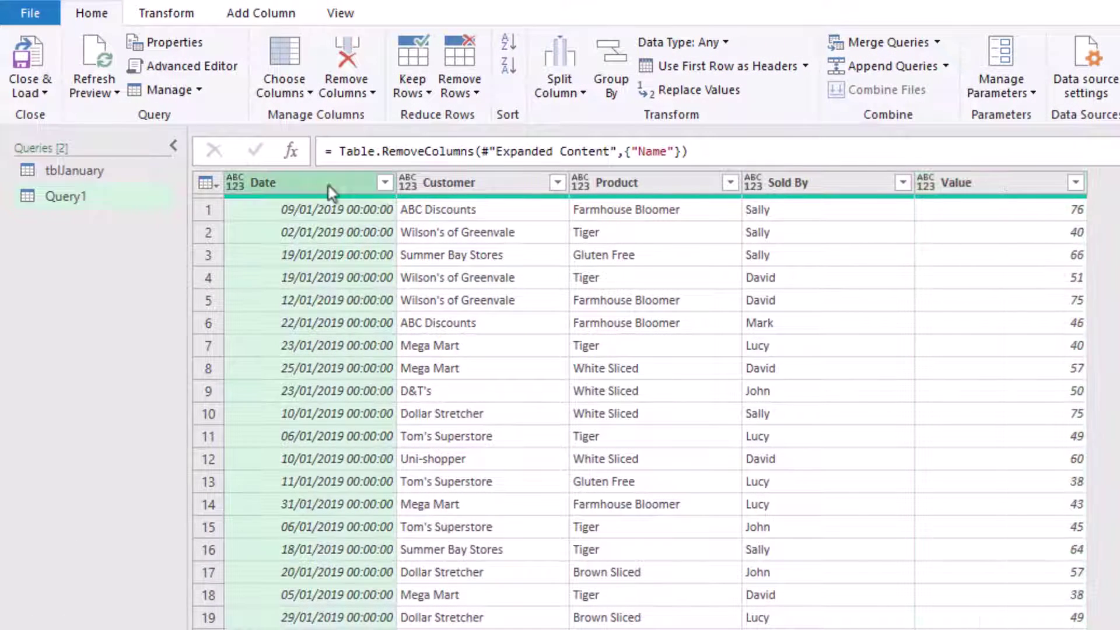
left_click(980, 185, "shift")
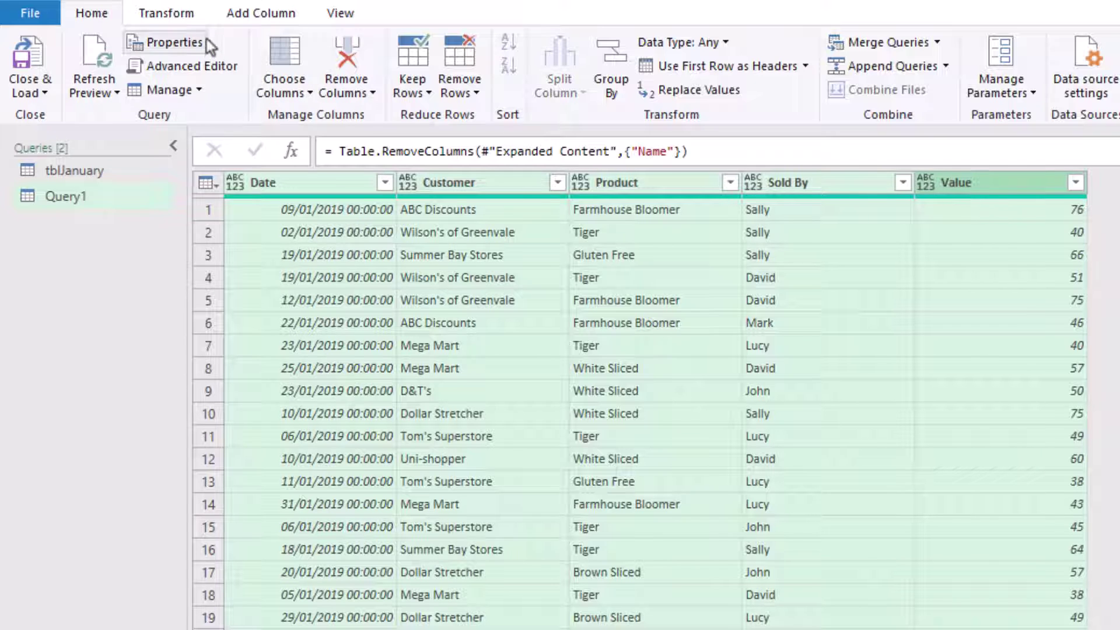
left_click(194, 20)
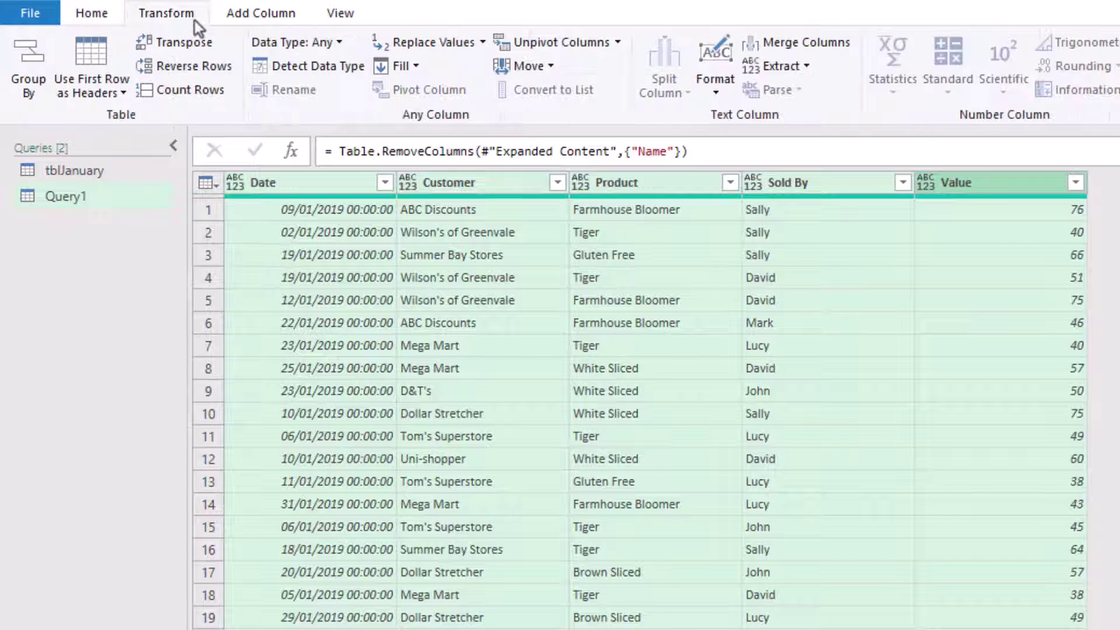
left_click(331, 67)
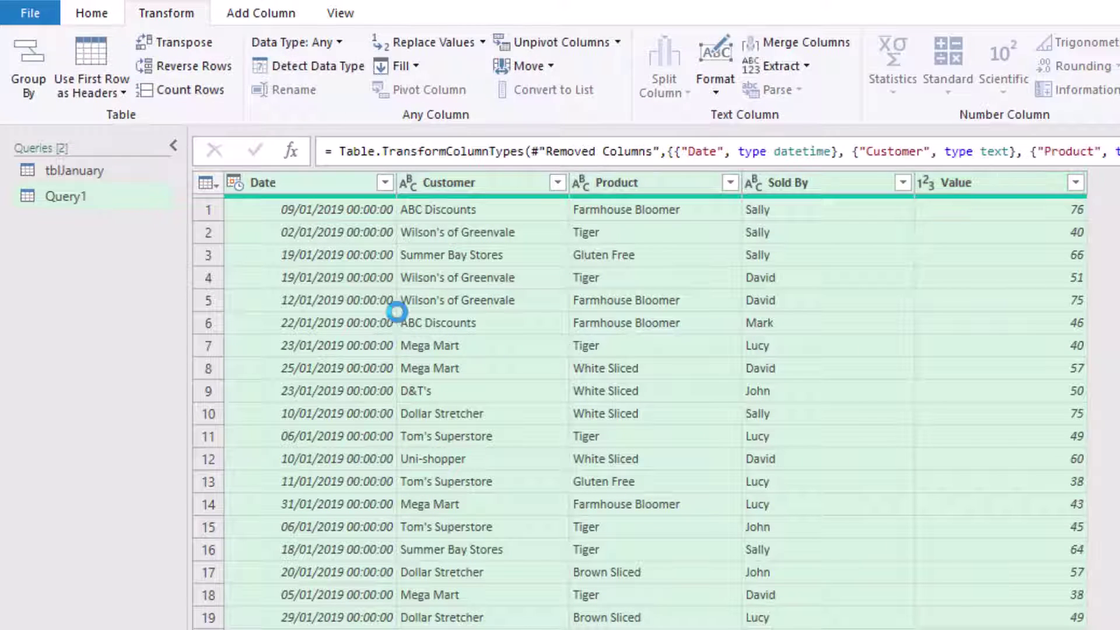
Change the Date column's type to Date, replacing the current conversion
left_click(236, 187)
left_click(288, 333)
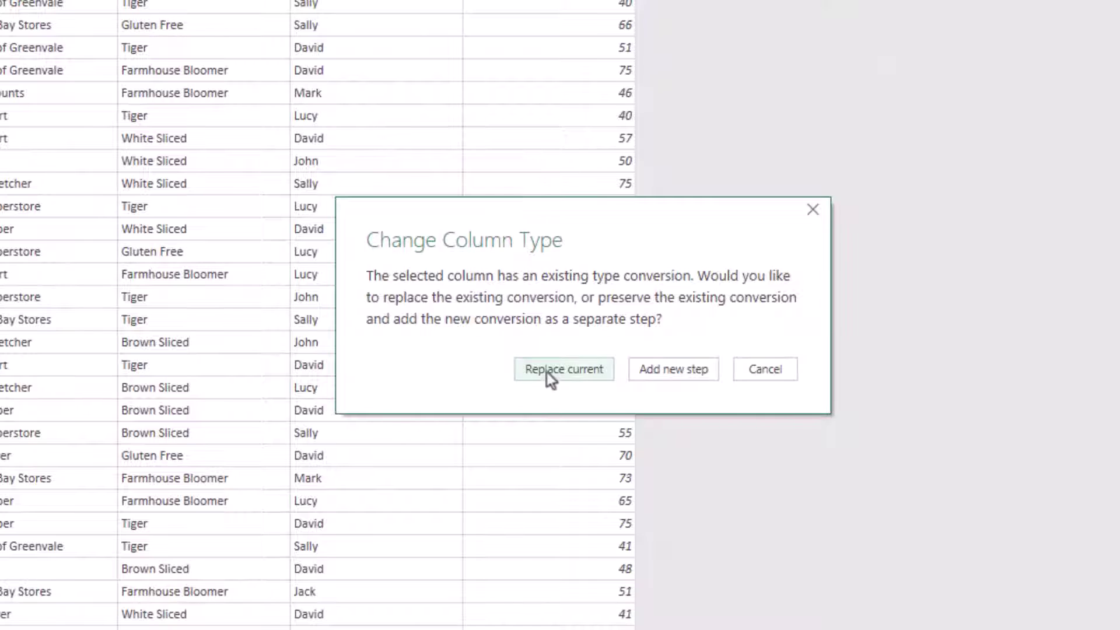
left_click(548, 370)
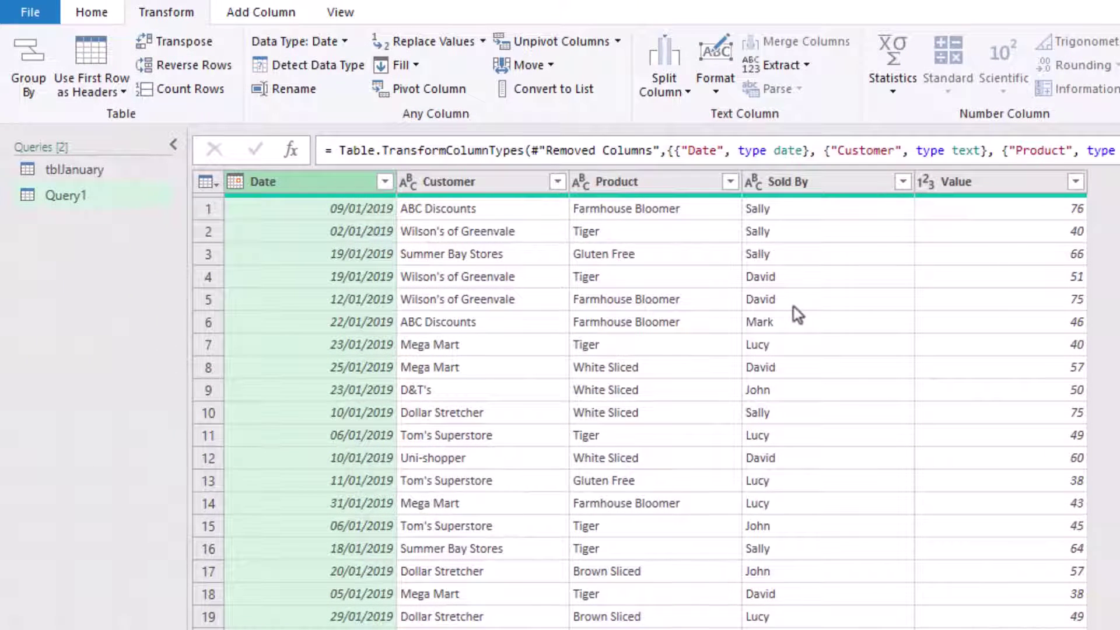
Change the Value column's type to Currency, replacing the current conversion
left_click(928, 183)
left_click(964, 234)
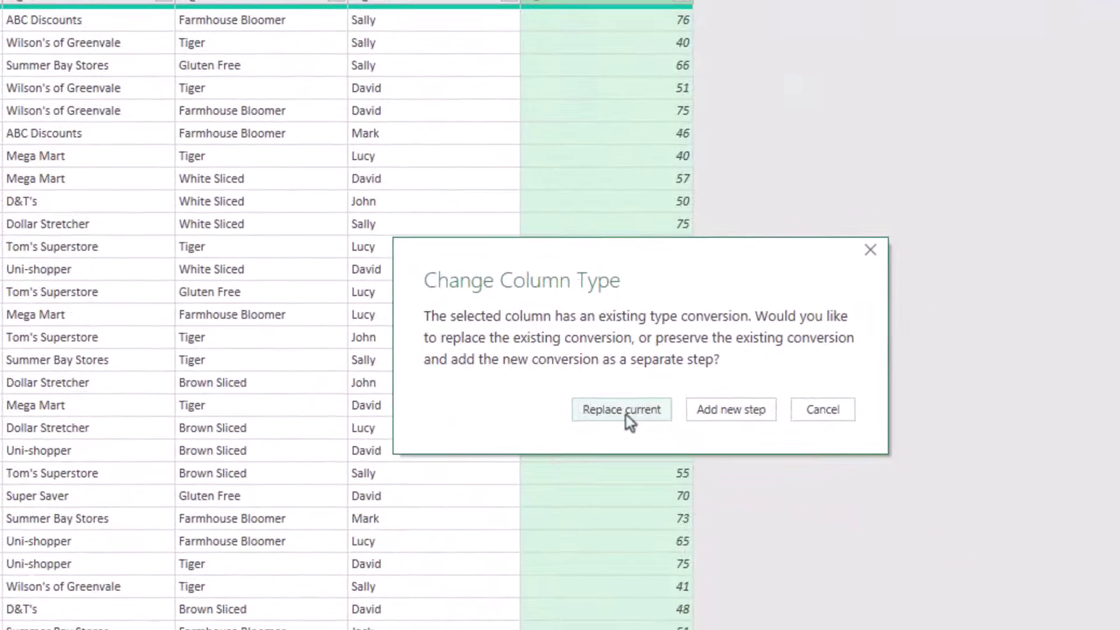
left_click(1016, 598)
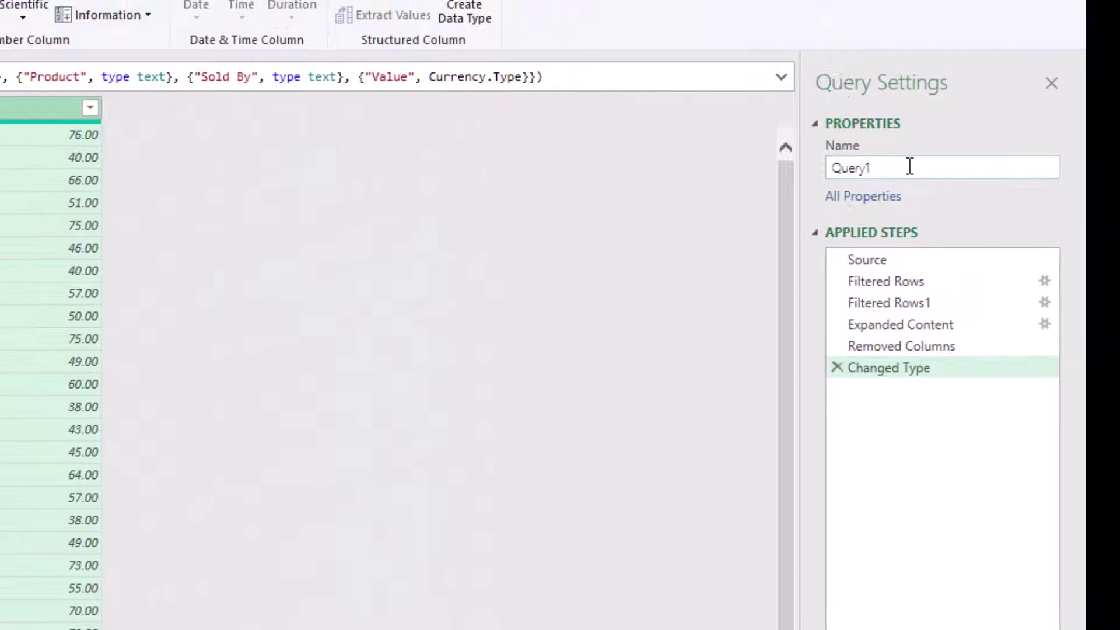
Rename the query from Query1 to 'Combined Table'
left_click(909, 167)
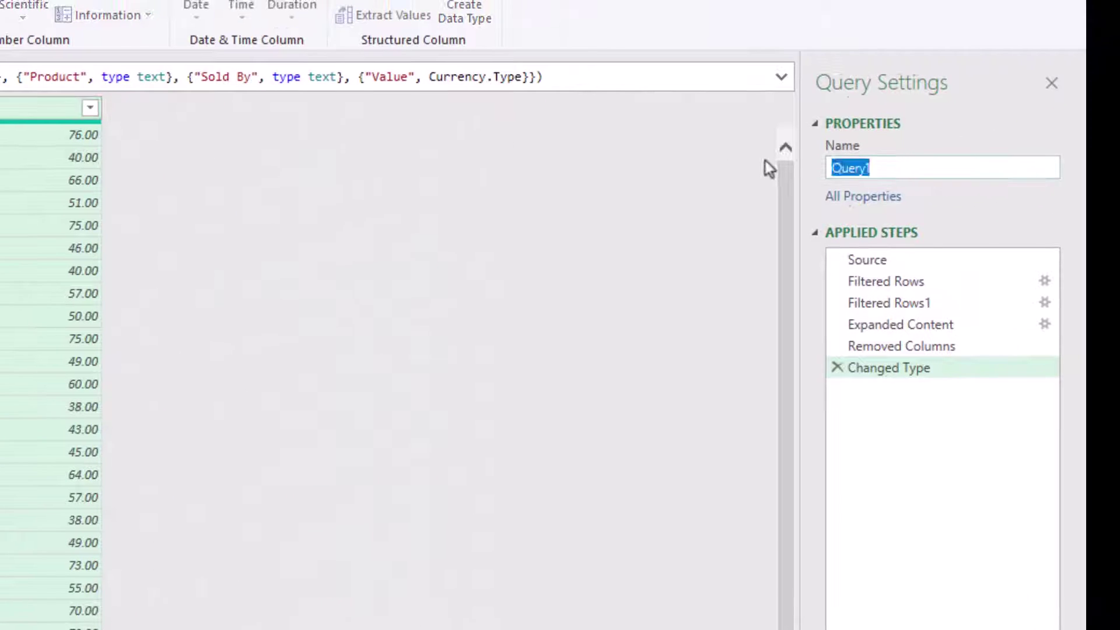
type("Combined Table")
key("Return")
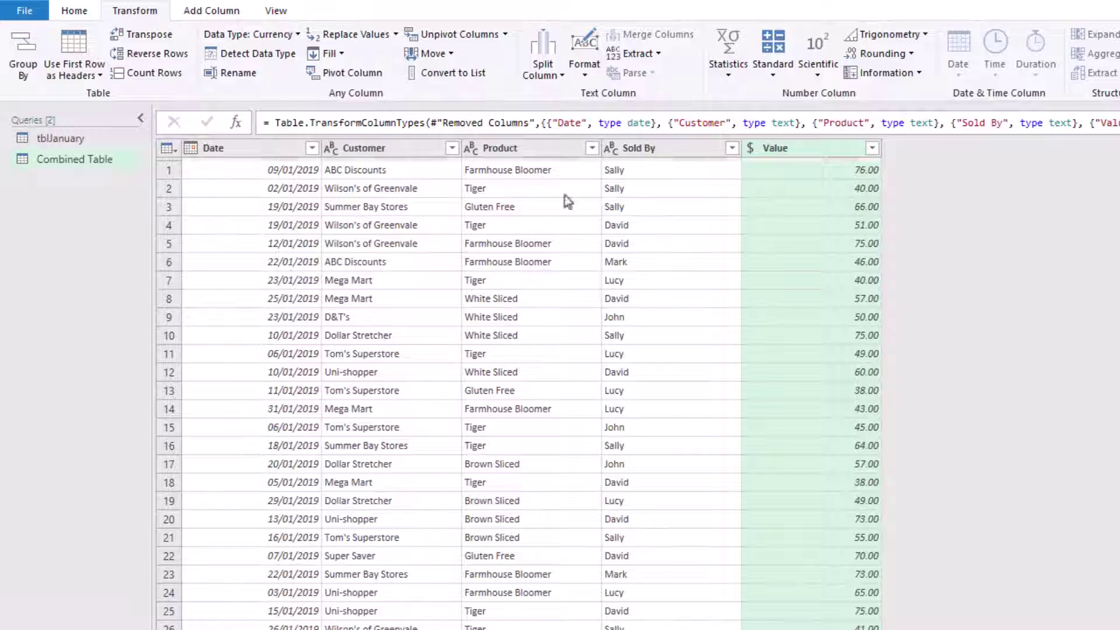
Close and load the Combined Table query as Only Create Connection
left_click(74, 13)
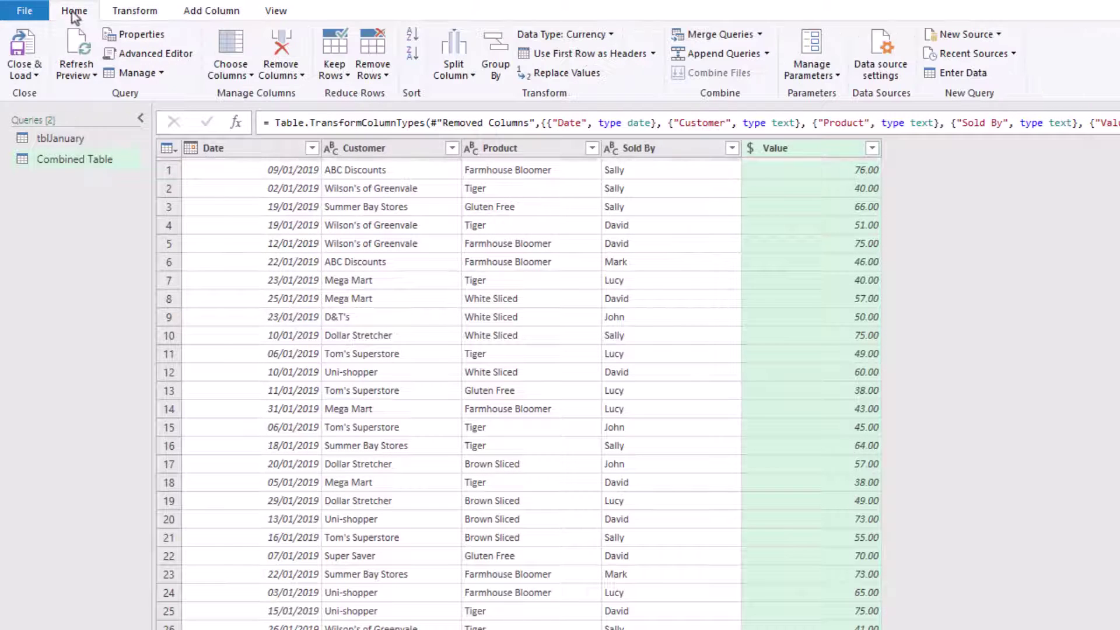
left_click(33, 77)
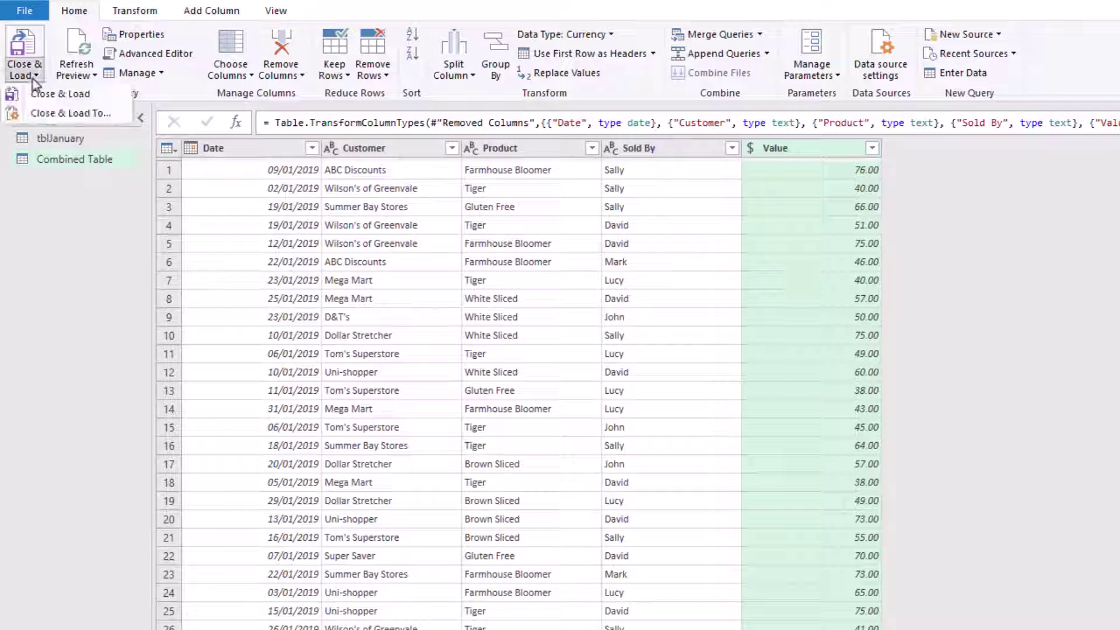
left_click(72, 114)
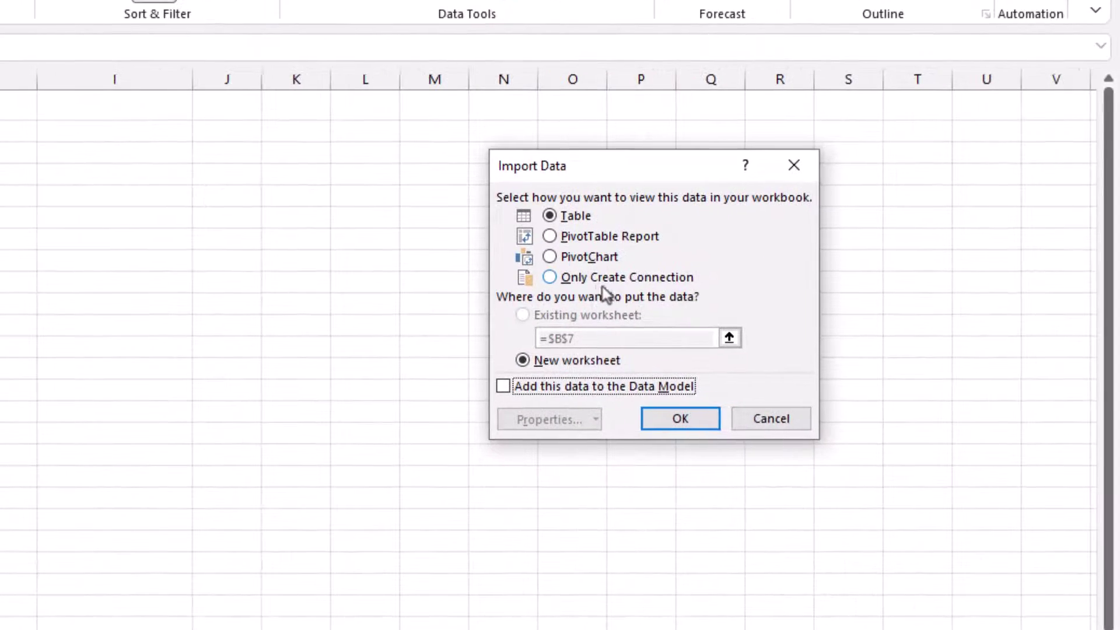
left_click(936, 302)
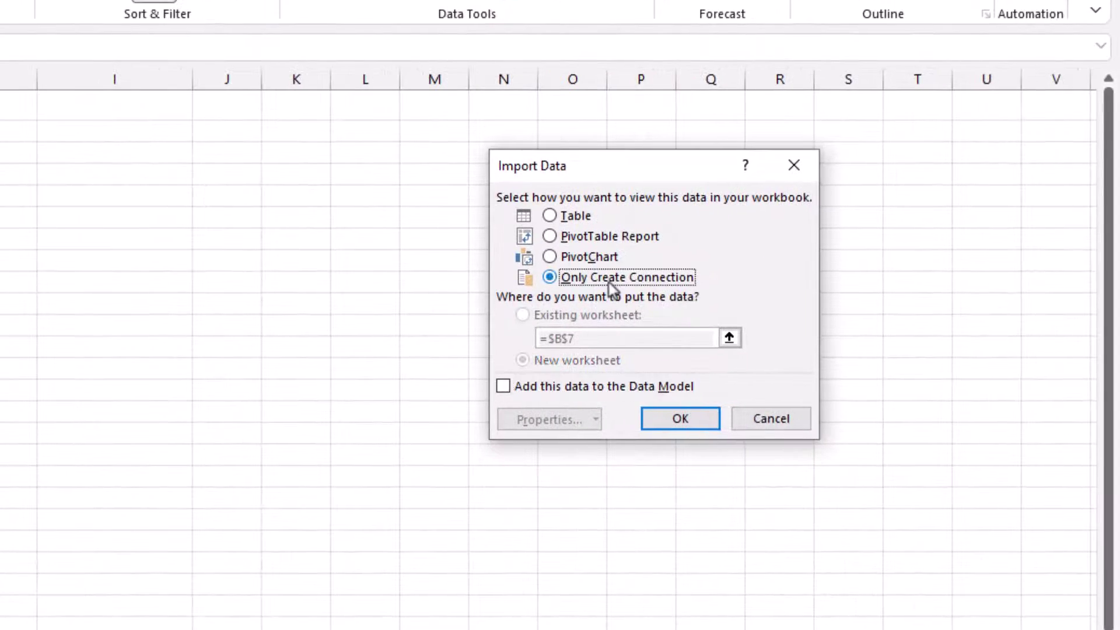
left_click(680, 420)
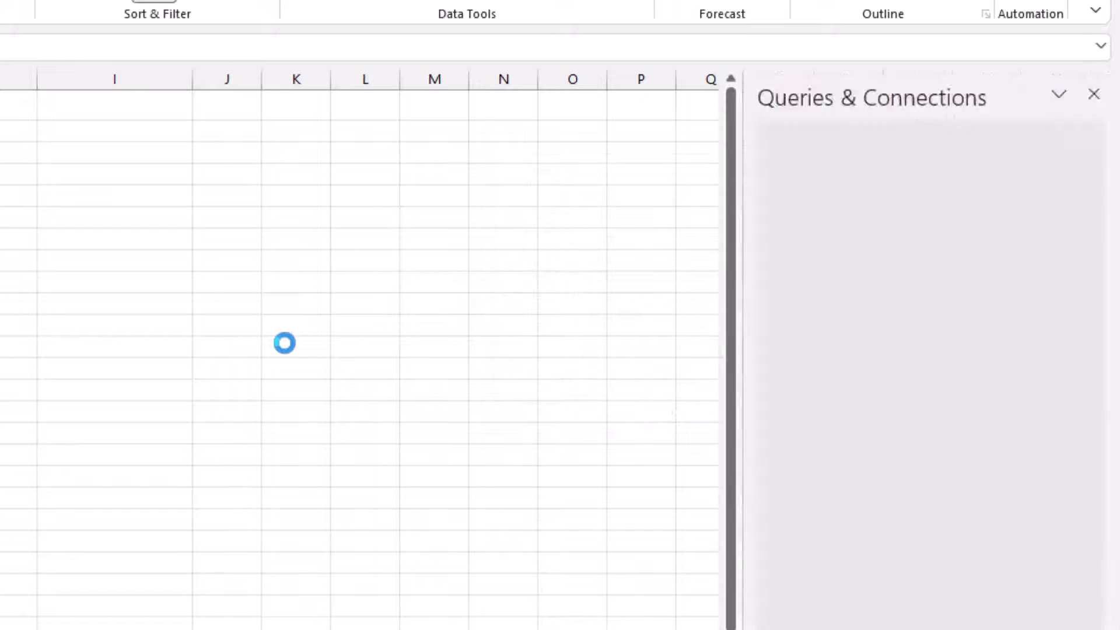
right_click(837, 263)
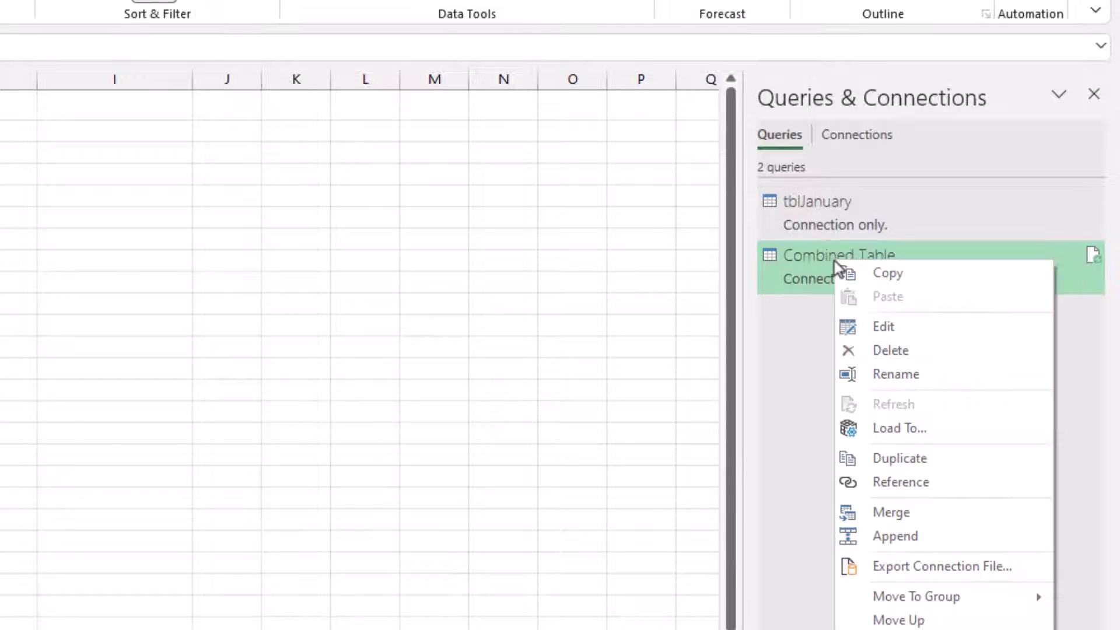
left_click(919, 428)
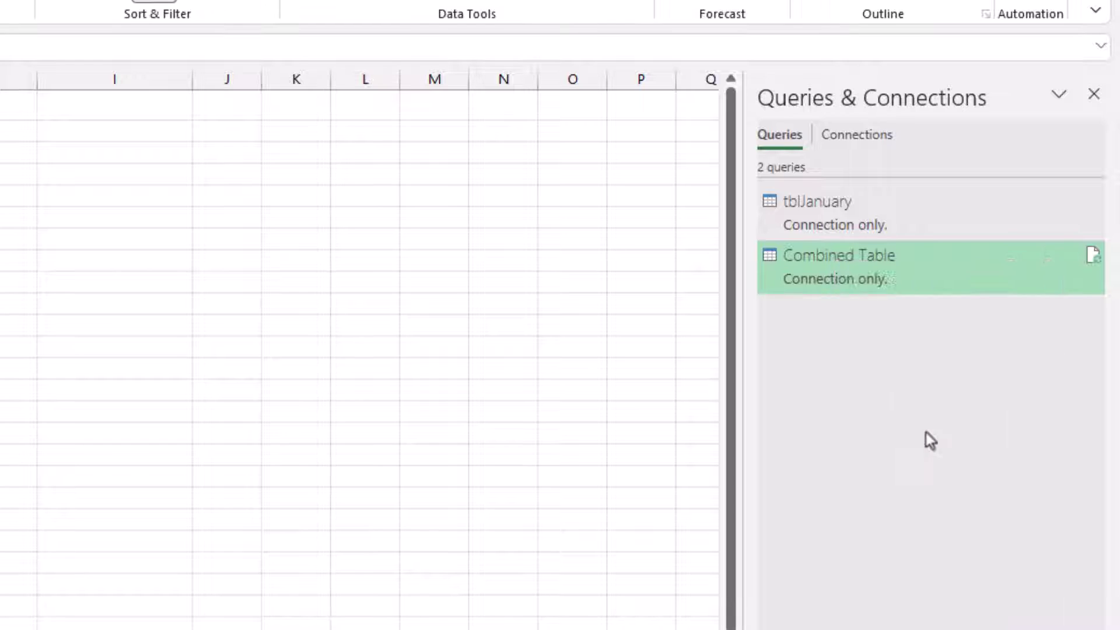
left_click(569, 217)
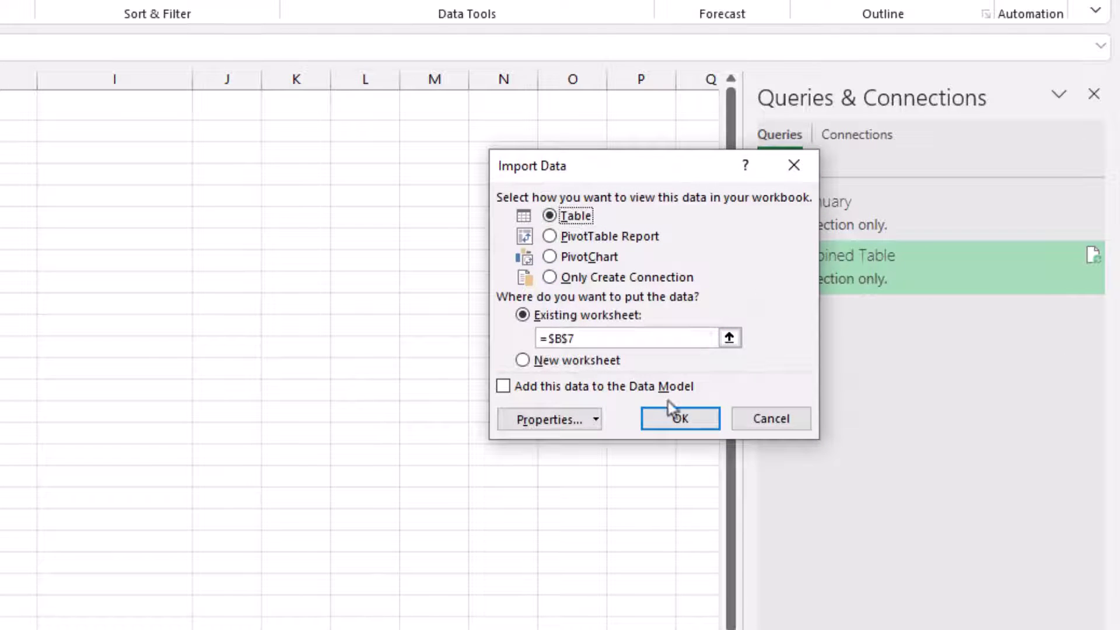
left_click(593, 363)
left_click(650, 416)
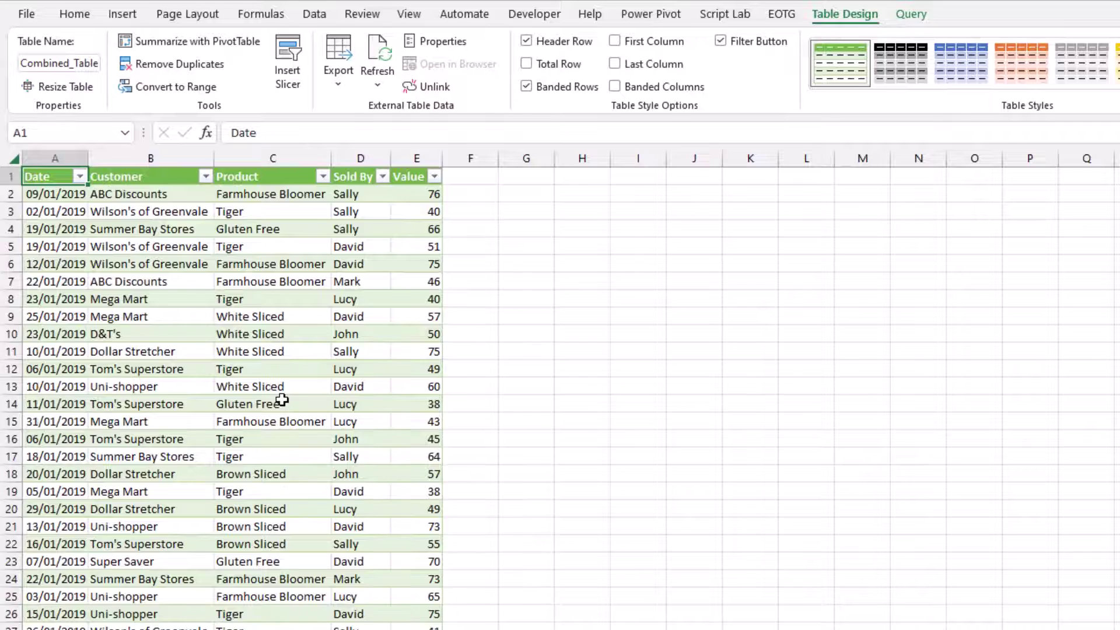
scroll(282, 400, "down", 11)
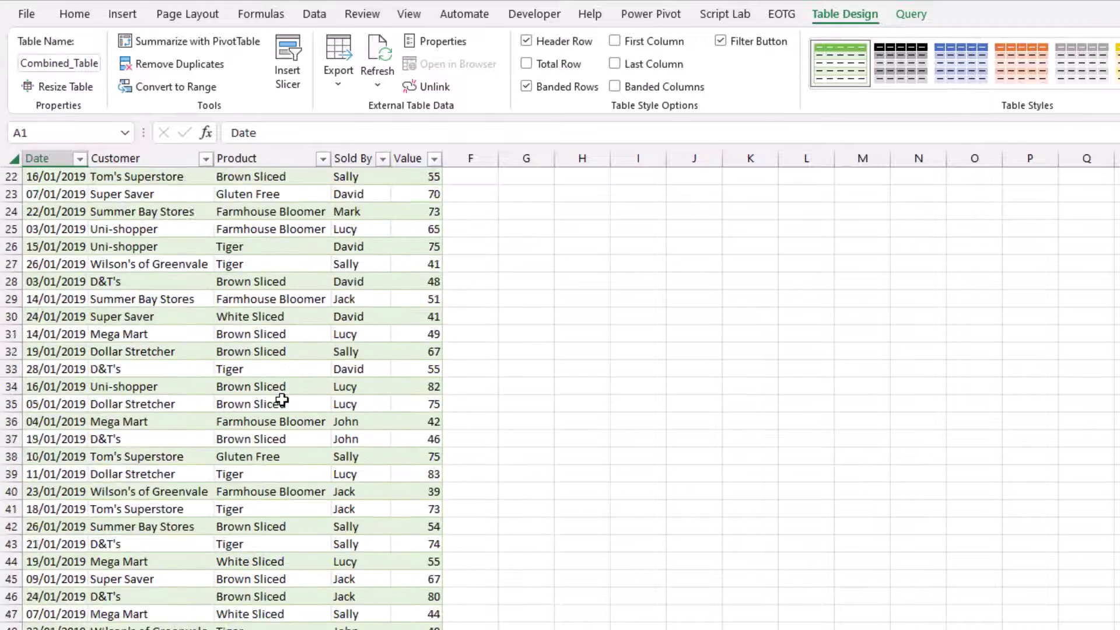
scroll(282, 399, "up", 7)
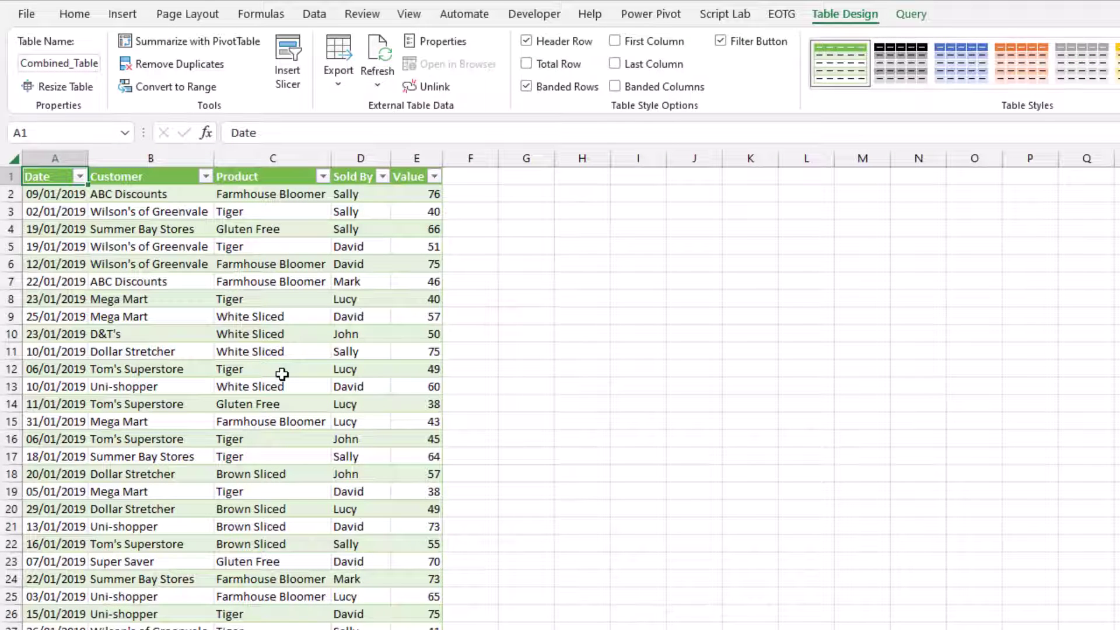
Refresh the Combined Table twice, watching the row count climb to 451
left_click(378, 59)
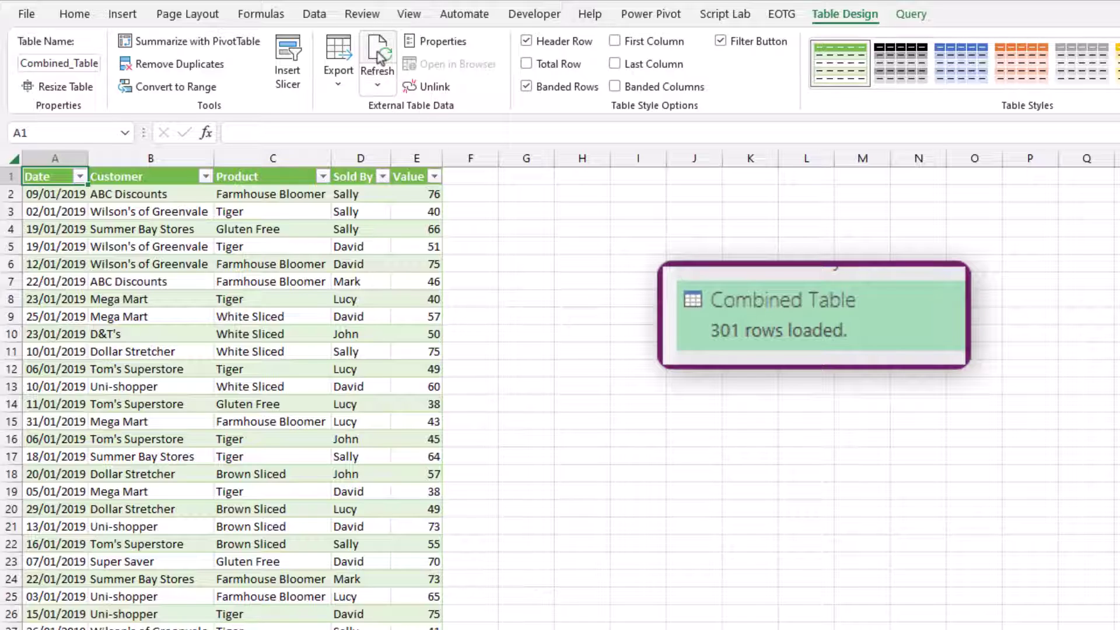
left_click(381, 57)
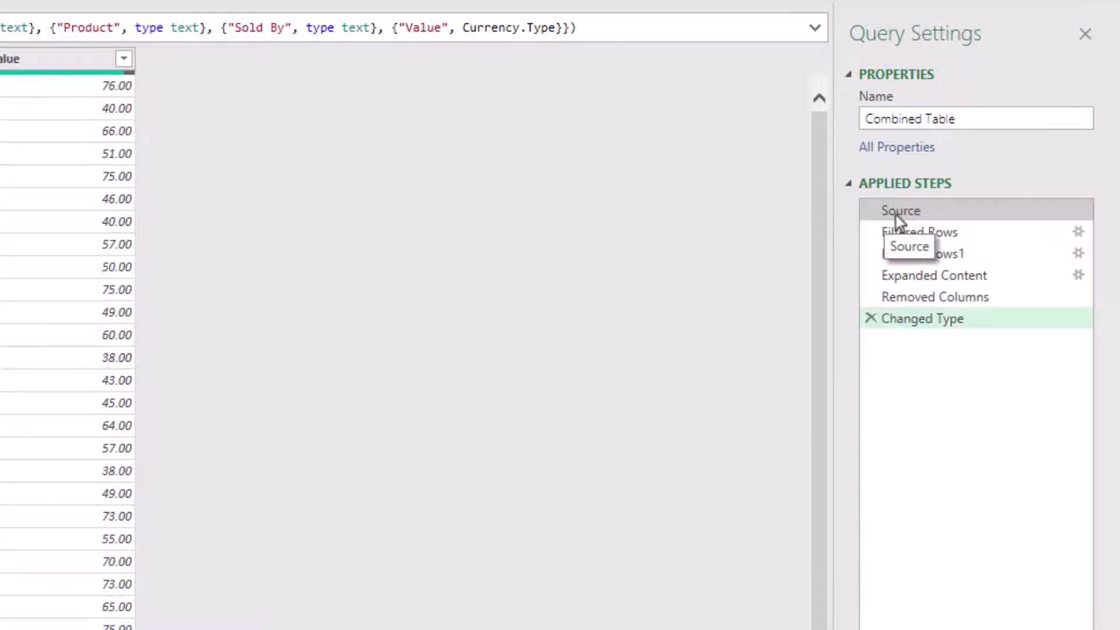
Refresh the Source preview and check both filter steps, which now also pass Combined_Table
left_click(896, 215)
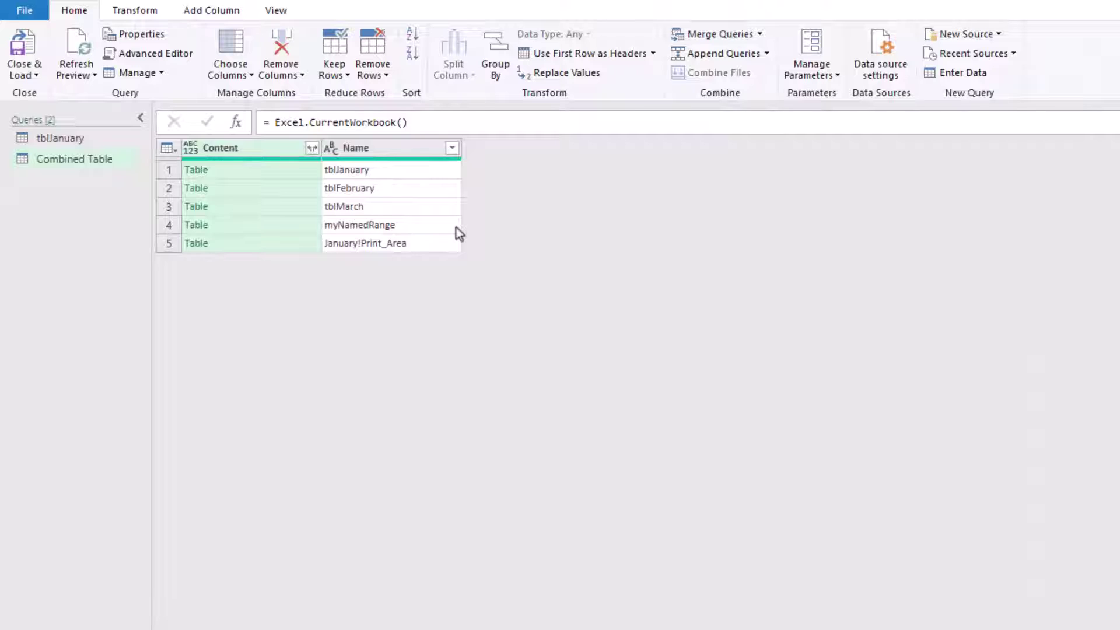
left_click(77, 45)
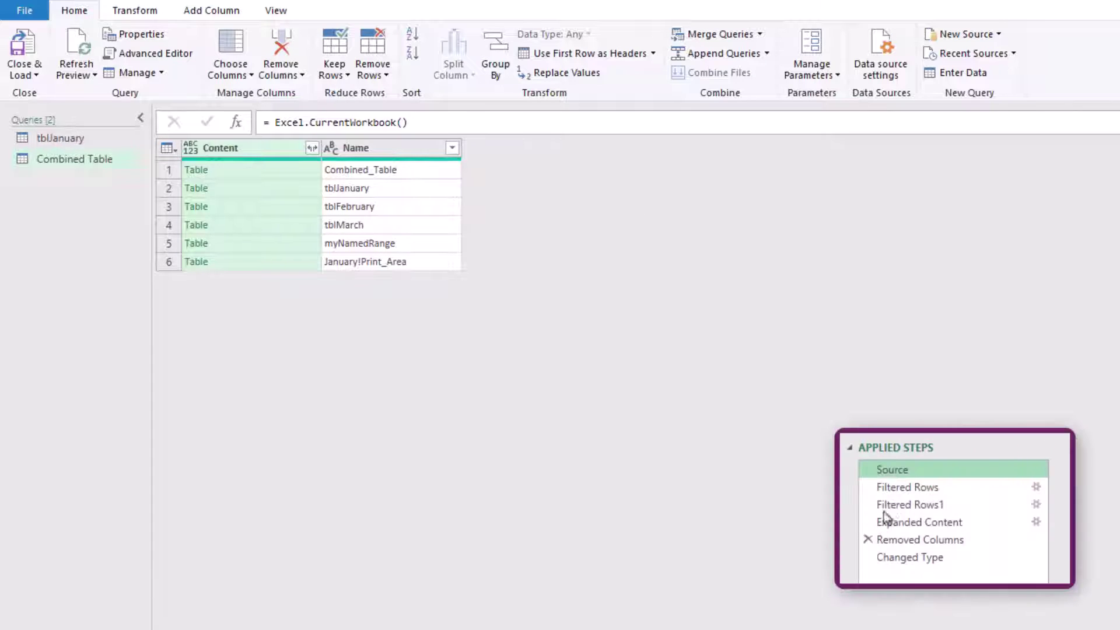
left_click(903, 488)
left_click(899, 505)
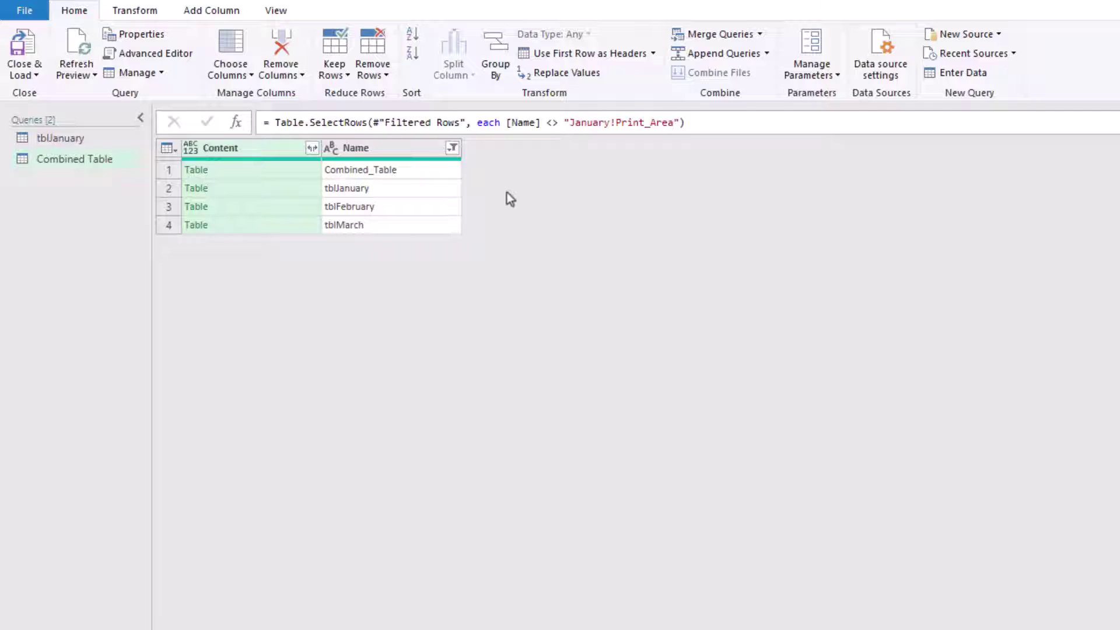
right_click(451, 171)
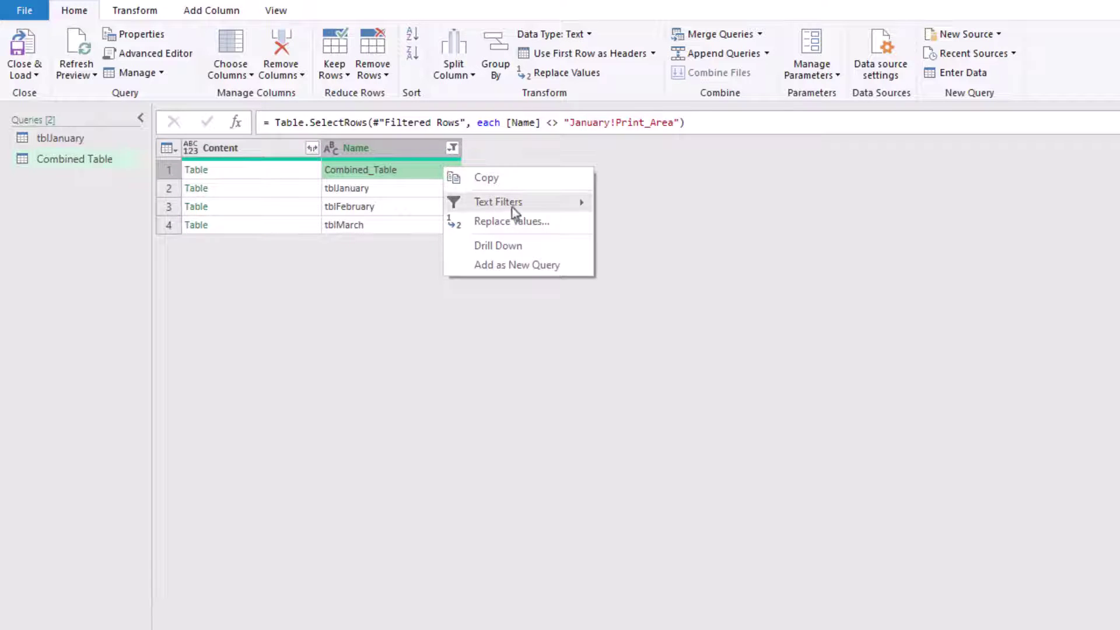
mouse_move(514, 204)
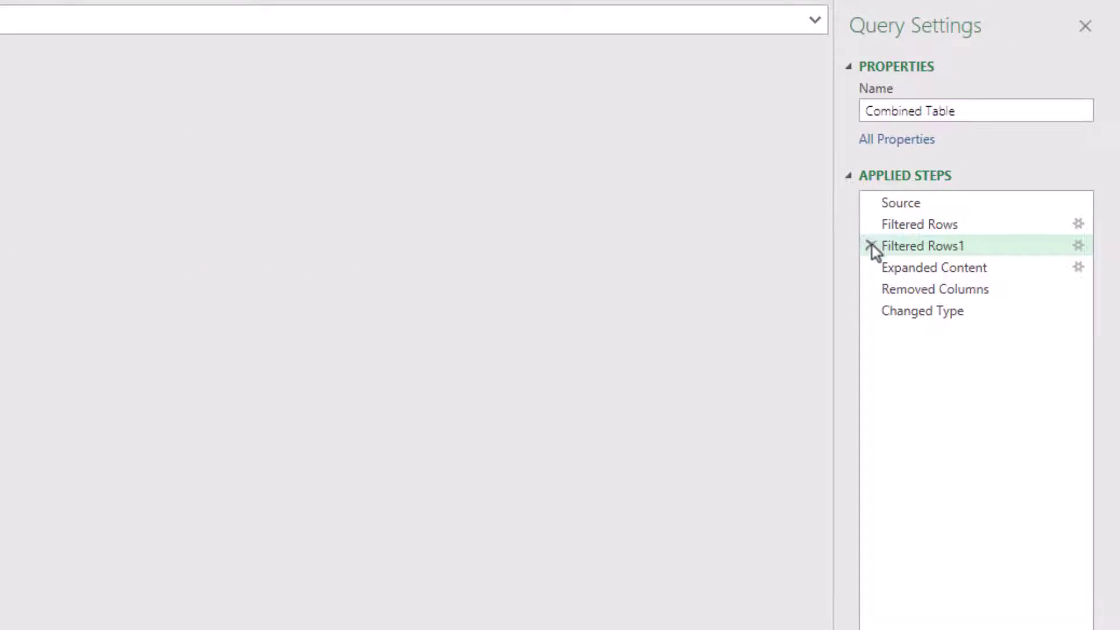
Delete the Filtered Rows1 step
left_click(871, 246)
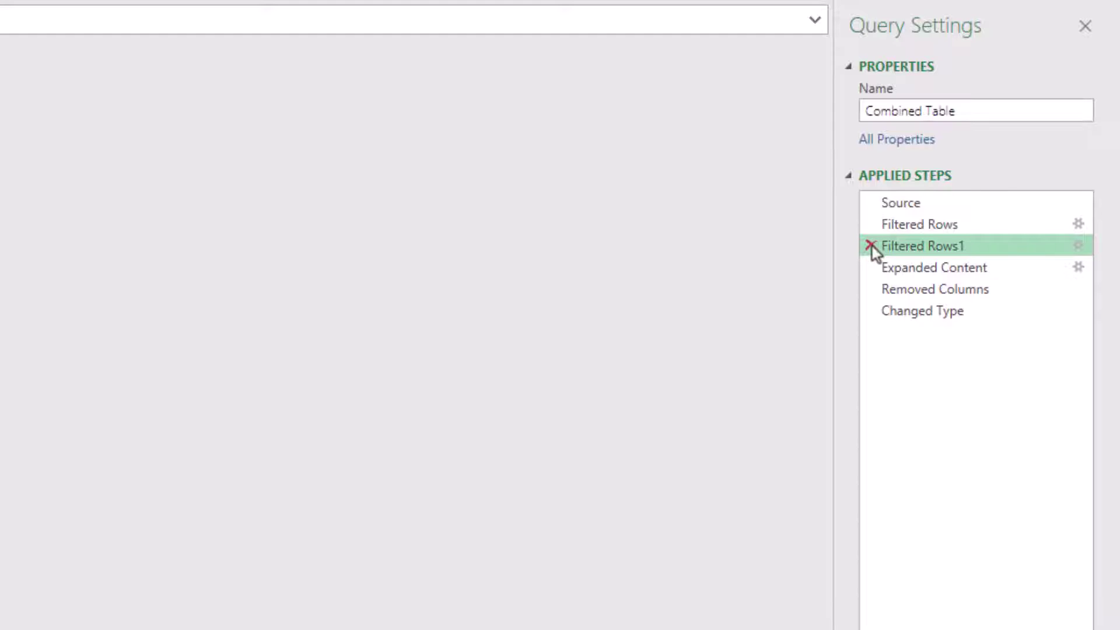
left_click(873, 246)
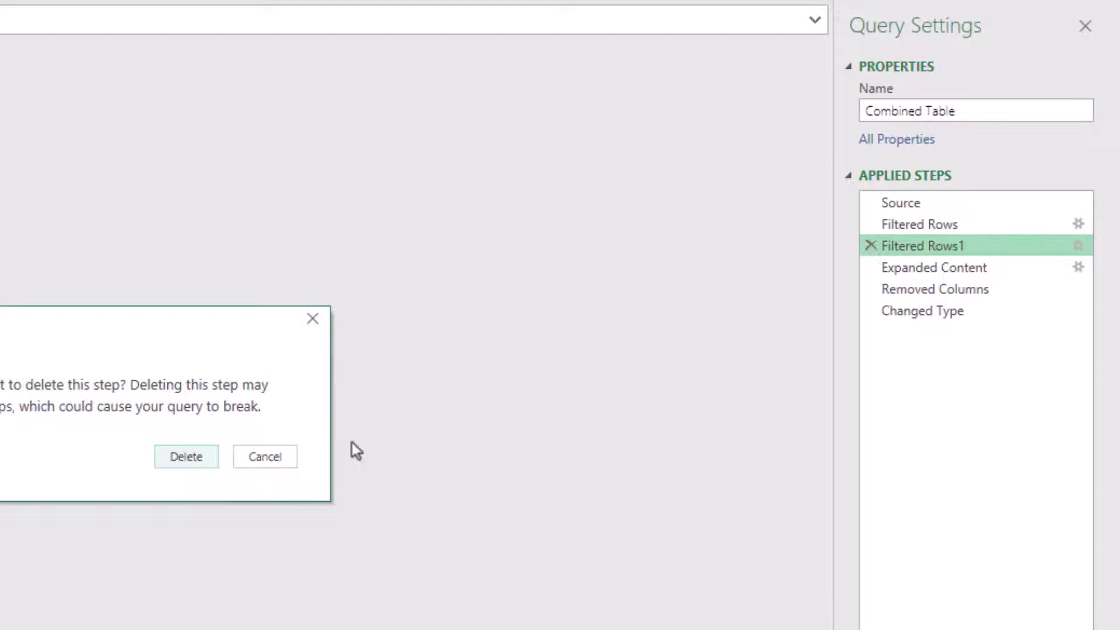
left_click(188, 457)
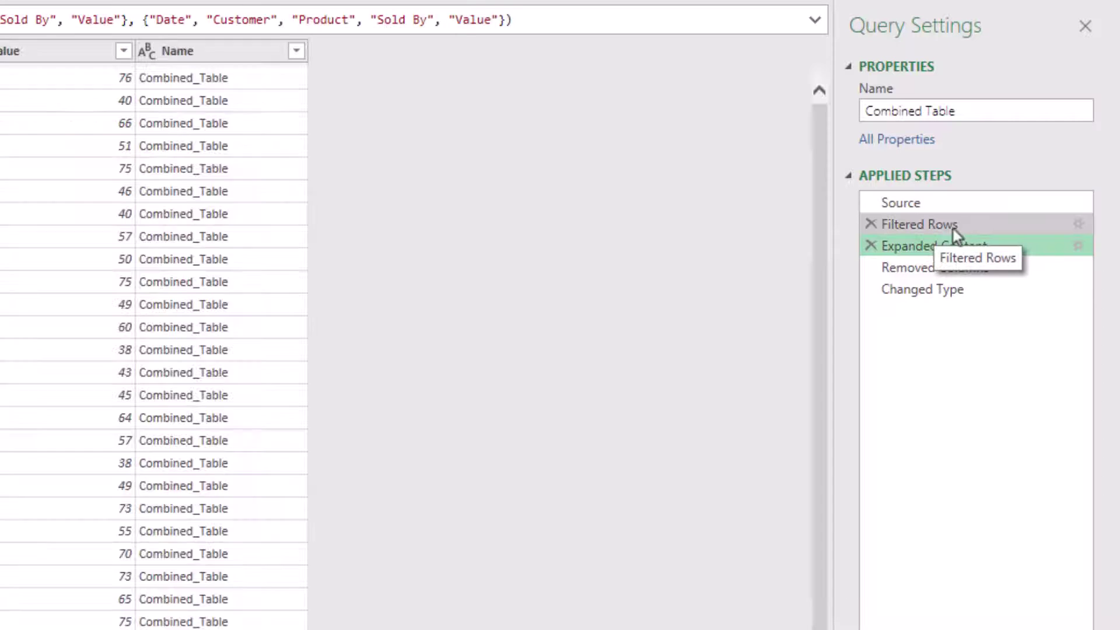
Change the Filtered Rows condition to keep names that begin with 'tbl'
left_click(1079, 225)
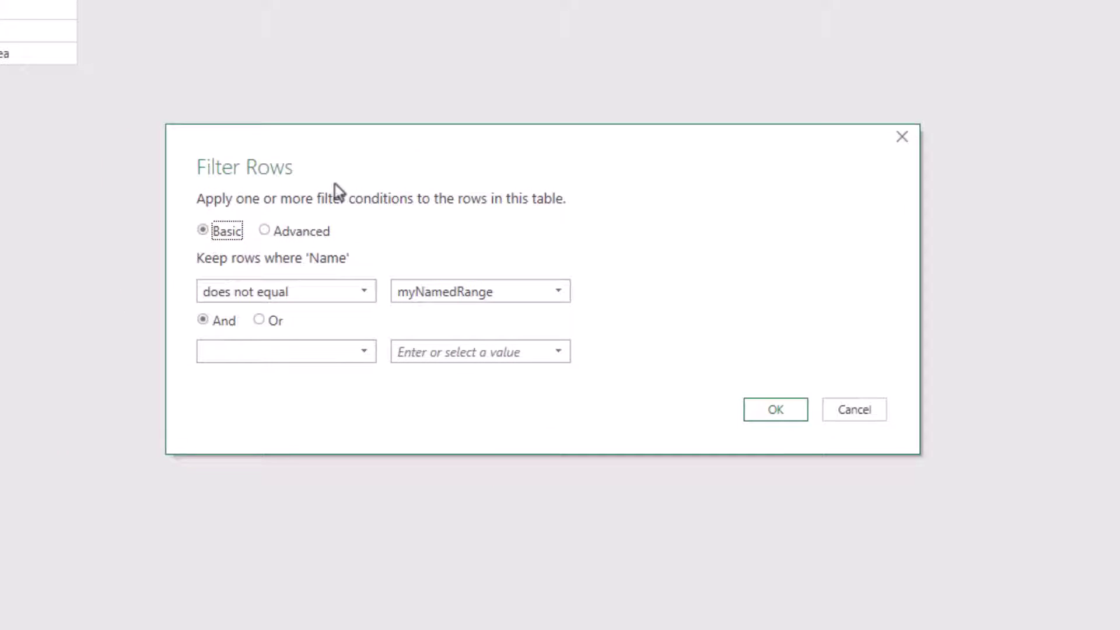
left_click(366, 292)
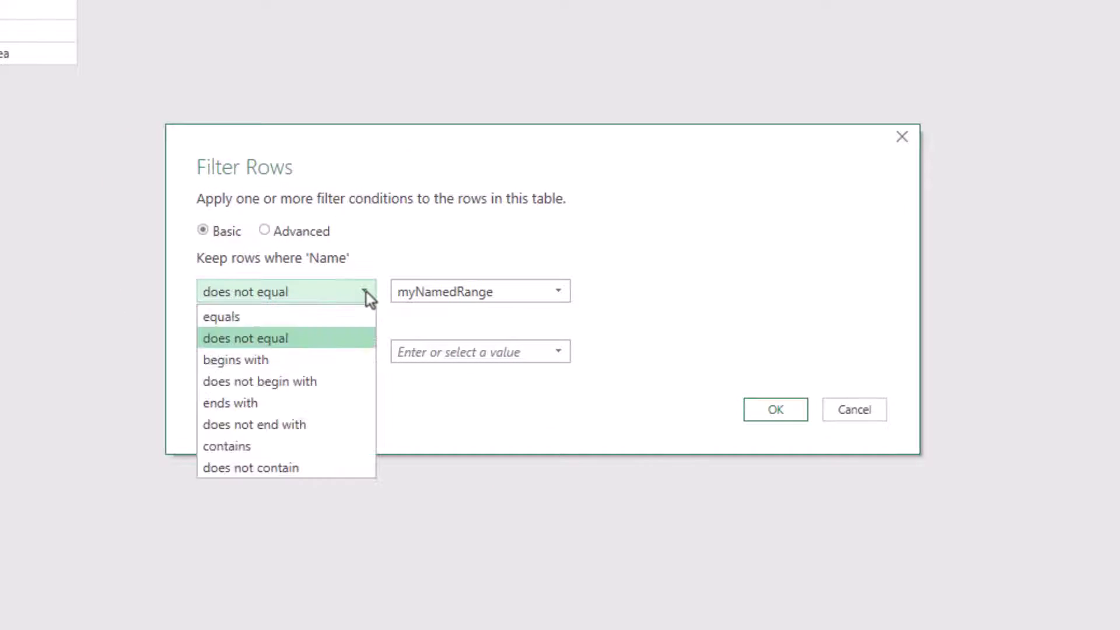
left_click(295, 362)
left_click_drag(523, 292, 387, 295)
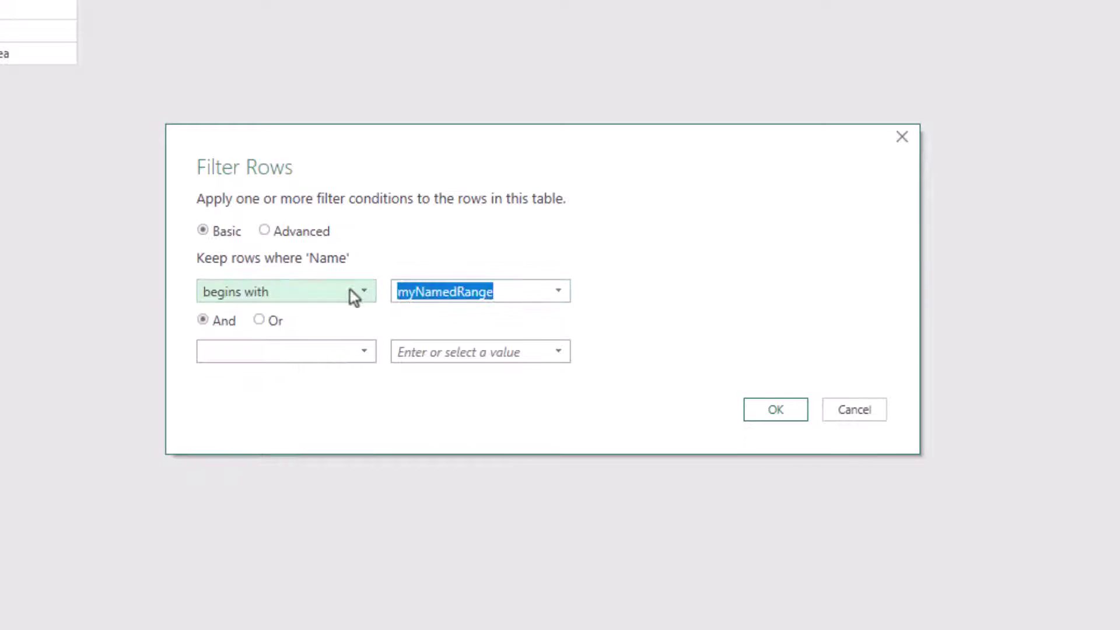
type("tbl")
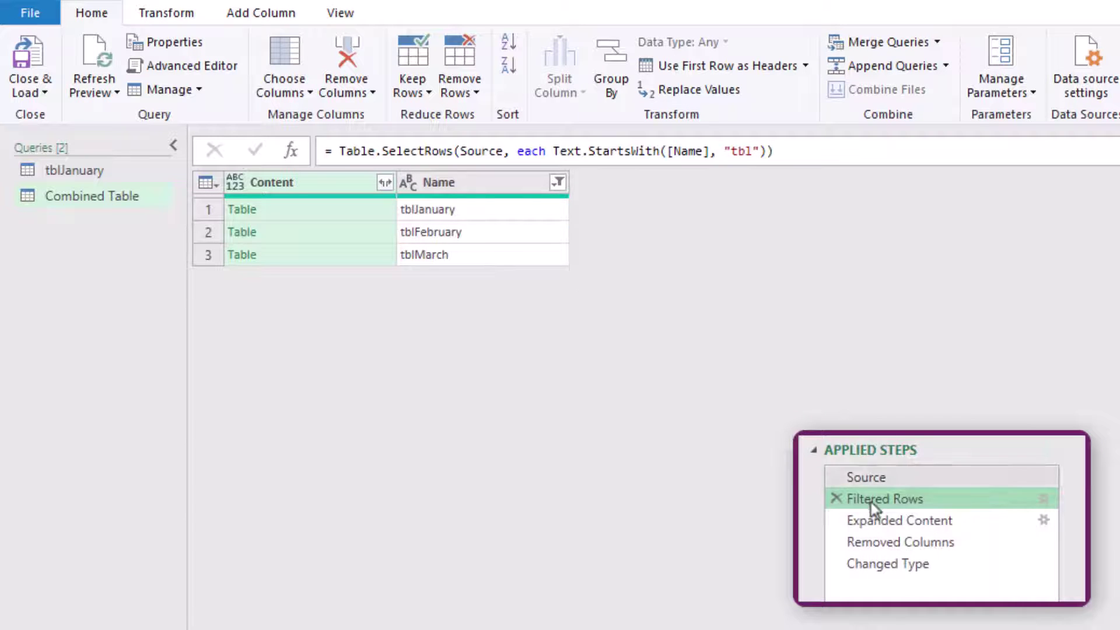
Review the Applied Steps after the tbl filter: expanded data, removed Name column, final typed data
left_click(876, 525)
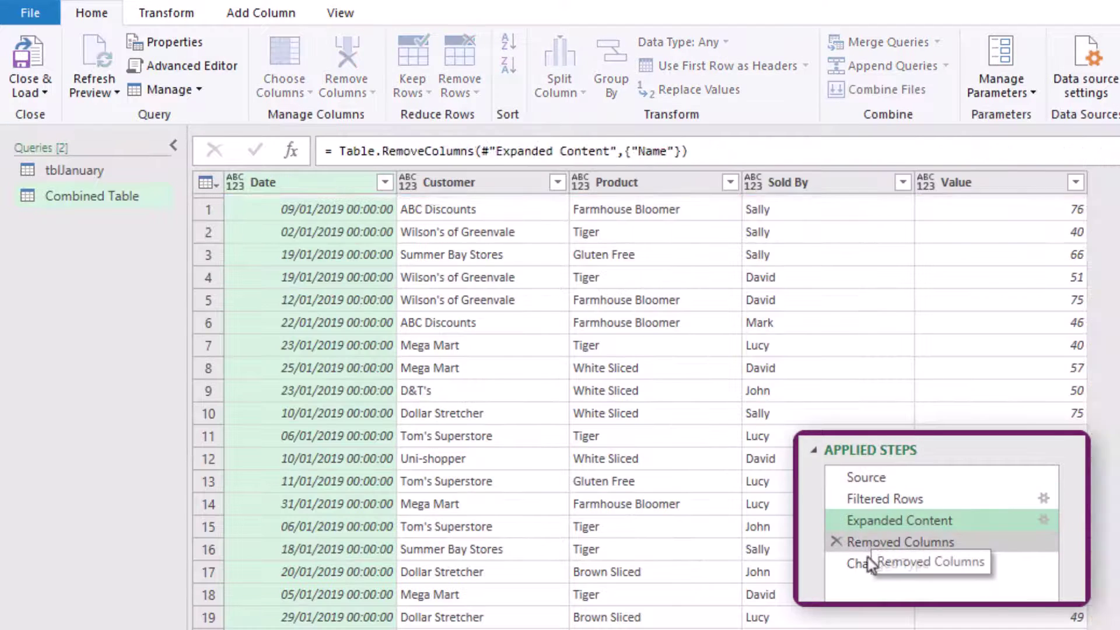
left_click(867, 554)
left_click(866, 564)
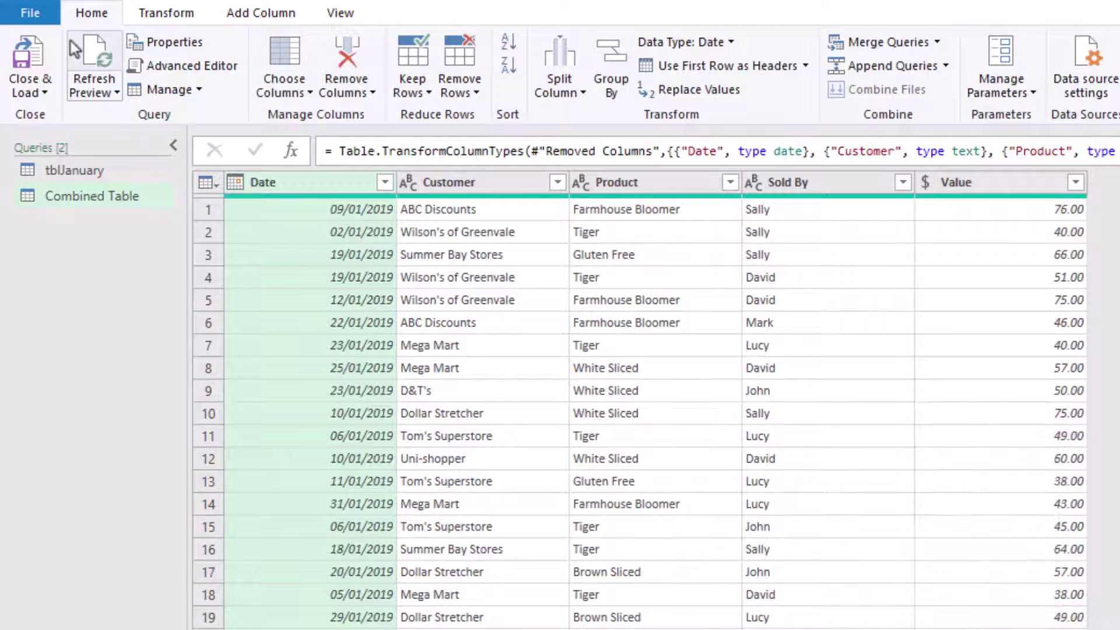
Load the Combined Table query to the worksheet and refresh twice, confirming it stays at 150 rows
left_click(37, 57)
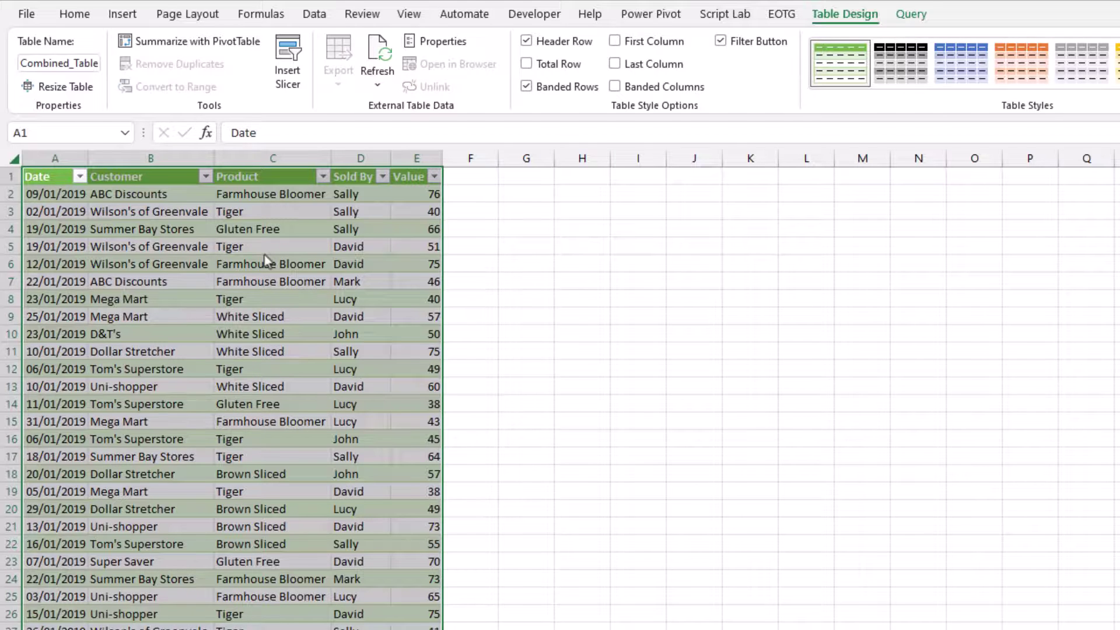
left_click(377, 58)
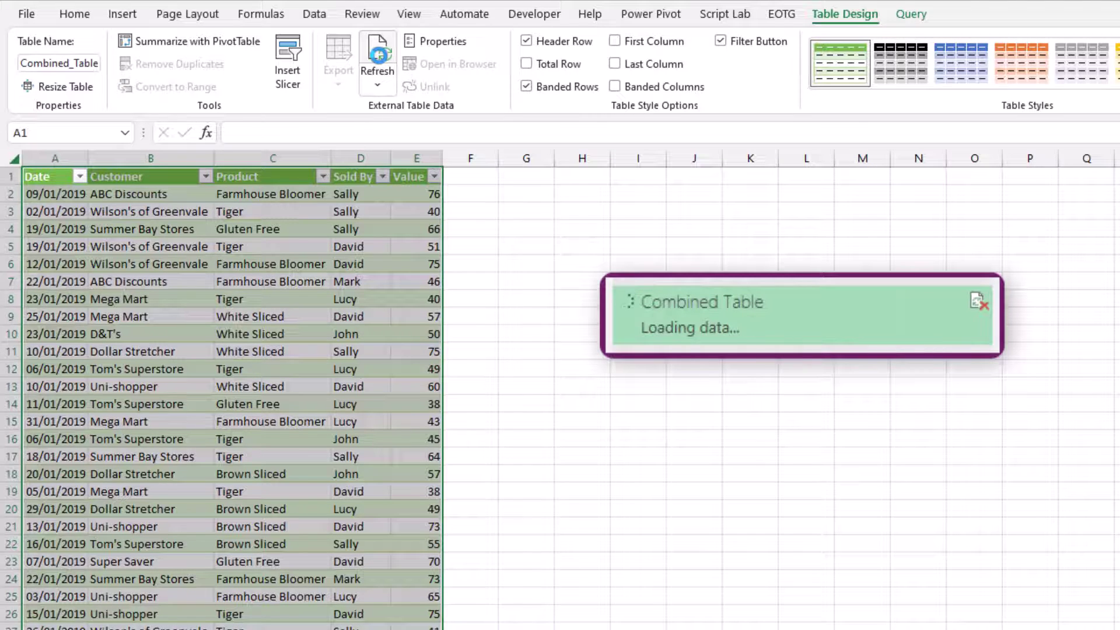
left_click(379, 59)
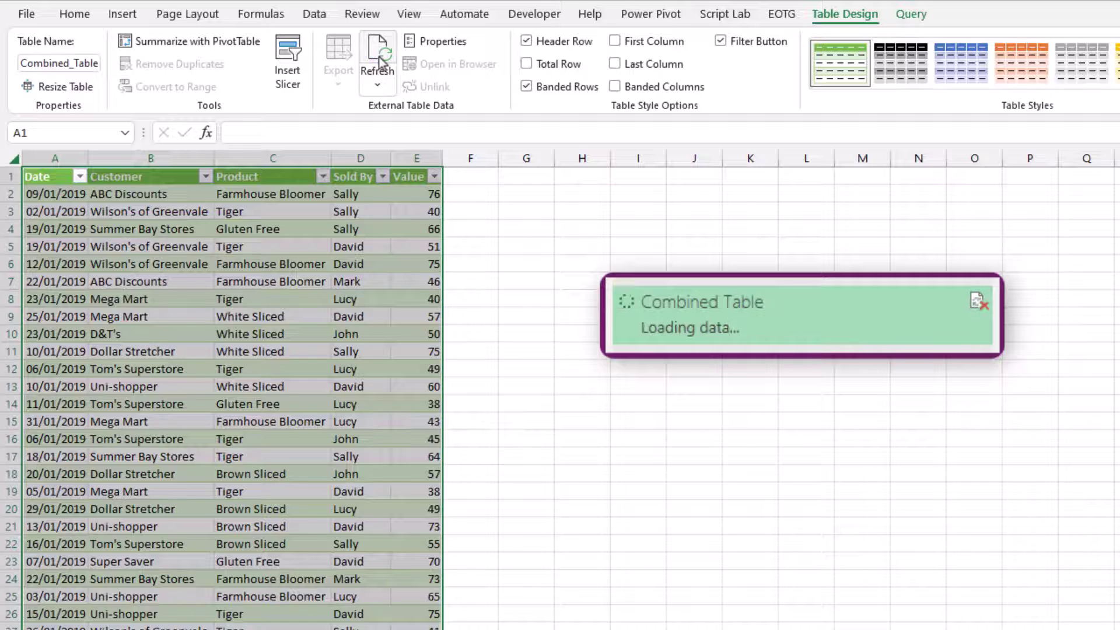